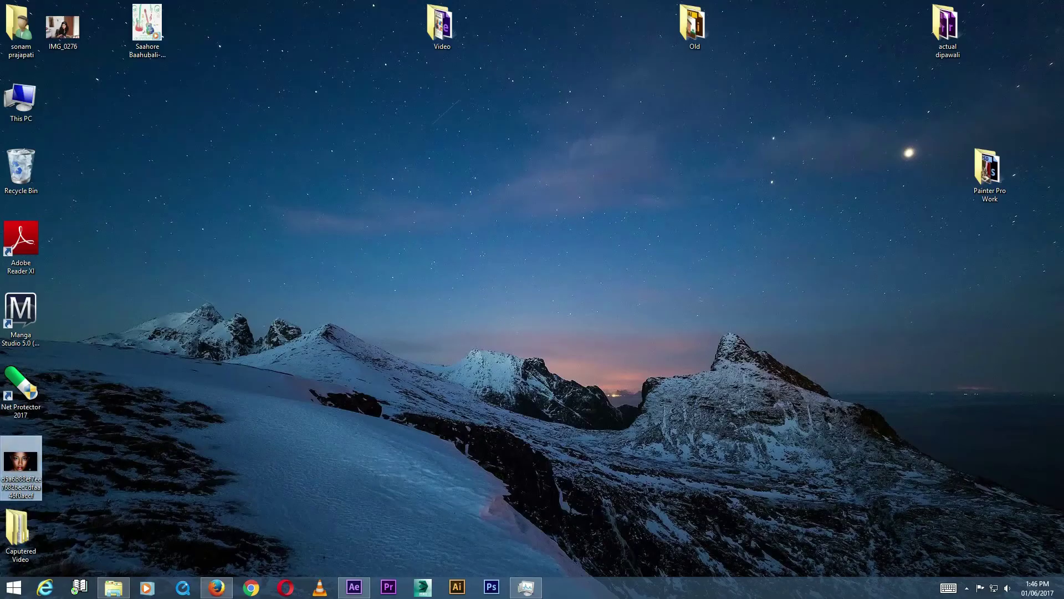
Import the woman's portrait JPEG and drop it into Comp 1's timeline
{"action": "left_click_drag", "start_coordinate": [321, 500], "coordinate": [159, 274]}
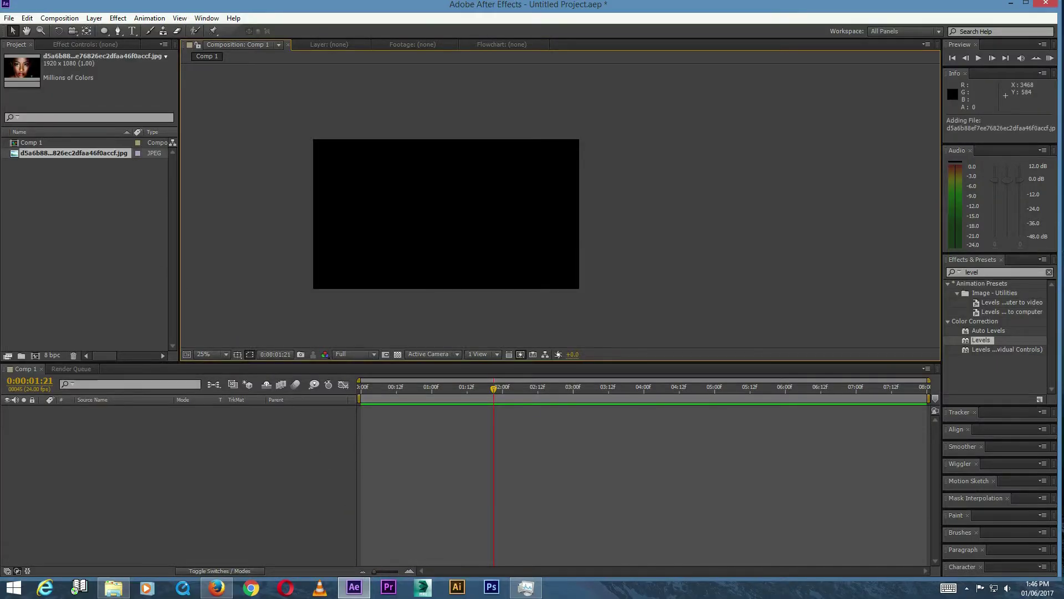
{"action": "left_click_drag", "start_coordinate": [73, 157], "coordinate": [91, 440]}
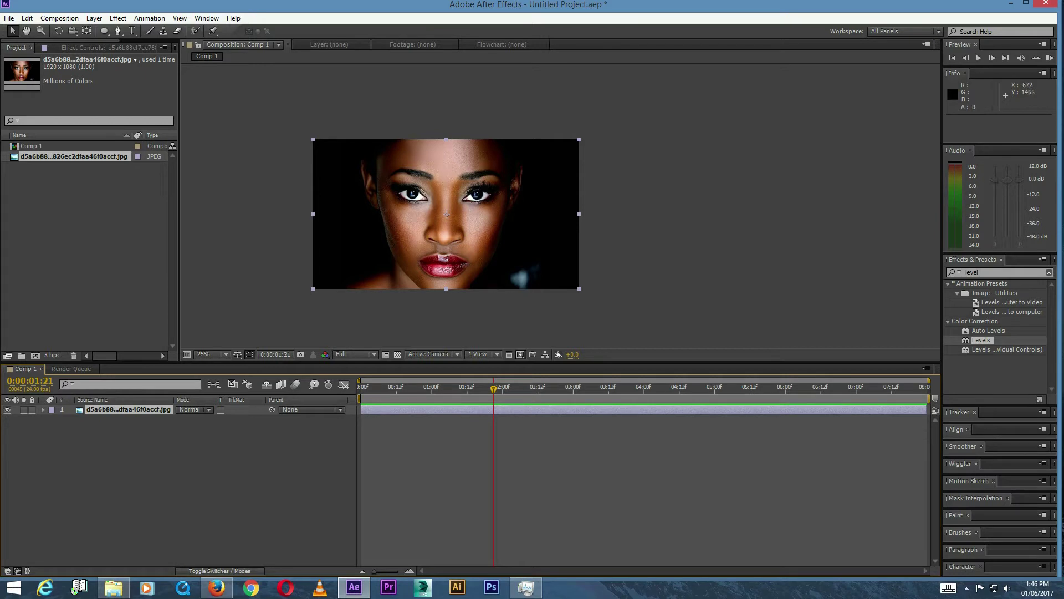
Pre-compose the portrait photo layer into a new composition named 'B/W comp1'
{"action": "right_click", "coordinate": [125, 410]}
{"action": "left_click", "coordinate": [166, 488]}
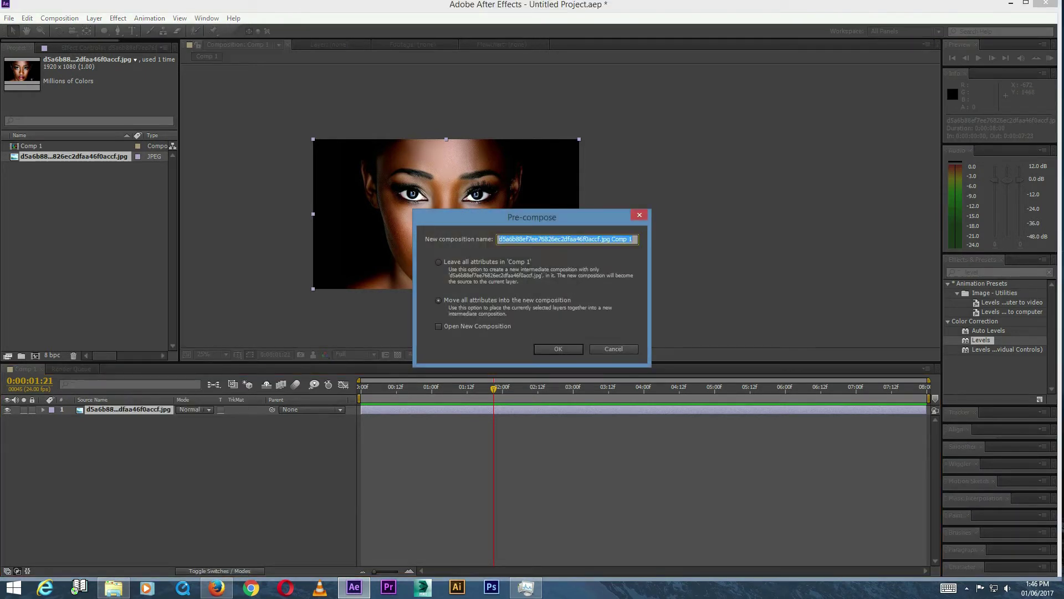
{"action": "key", "text": "BackSpace"}
{"action": "type", "text": "Bl"}
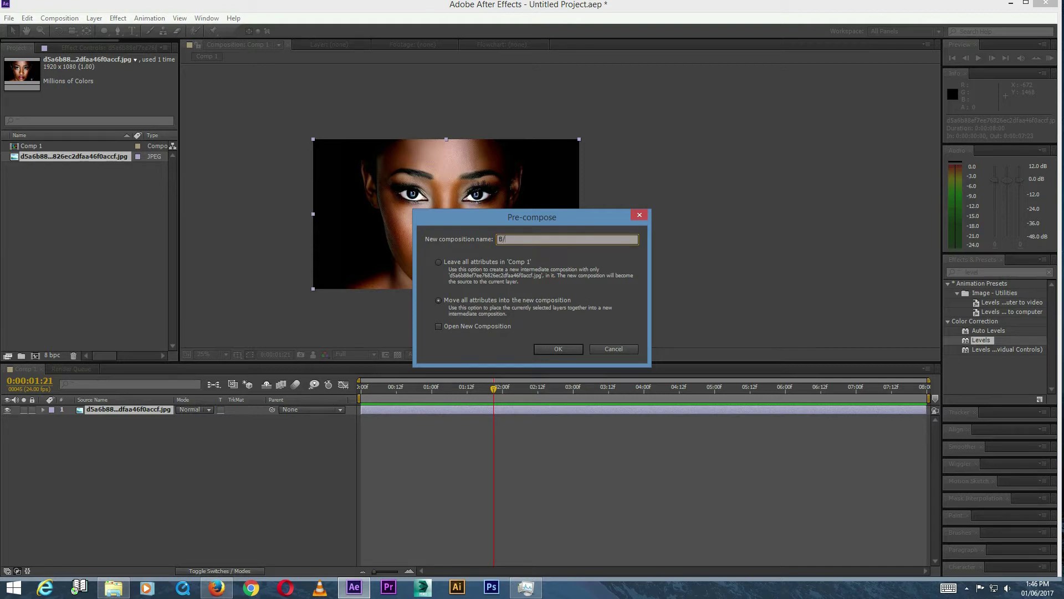
{"action": "type", "text": "W"}
{"action": "type", "text": " comp1"}
{"action": "key", "text": "Return"}
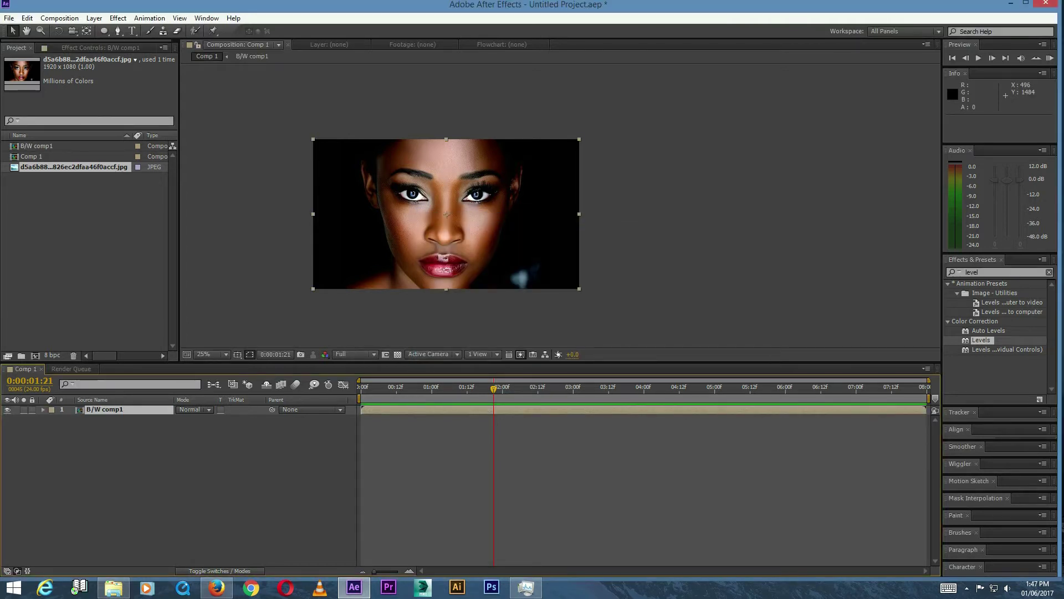
Duplicate the B/W comp1 layer and apply Tint to the lower copy
{"action": "key", "text": "ctrl+d"}
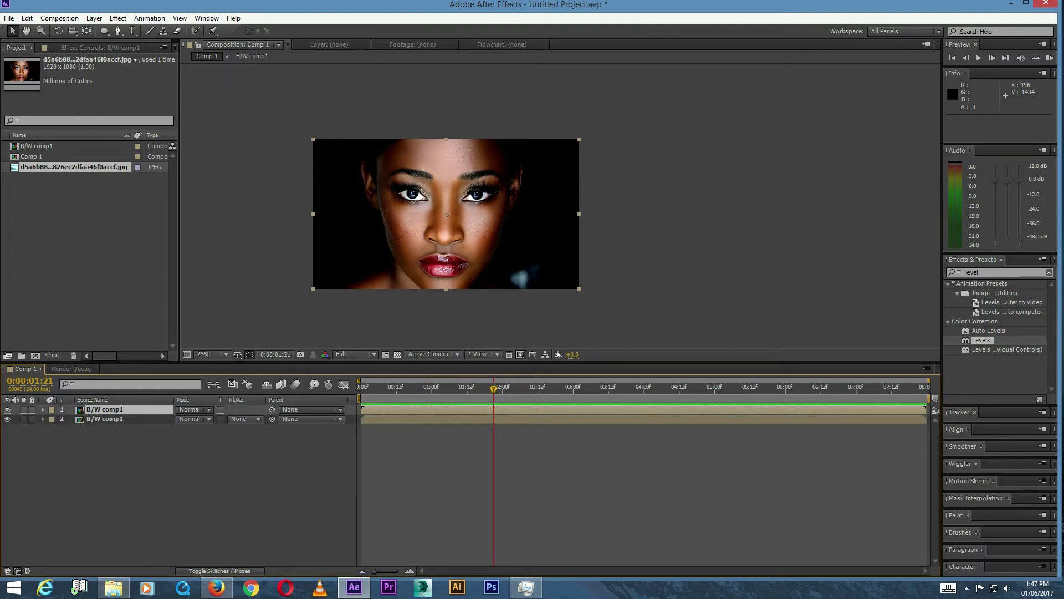
{"action": "left_click", "coordinate": [1050, 272]}
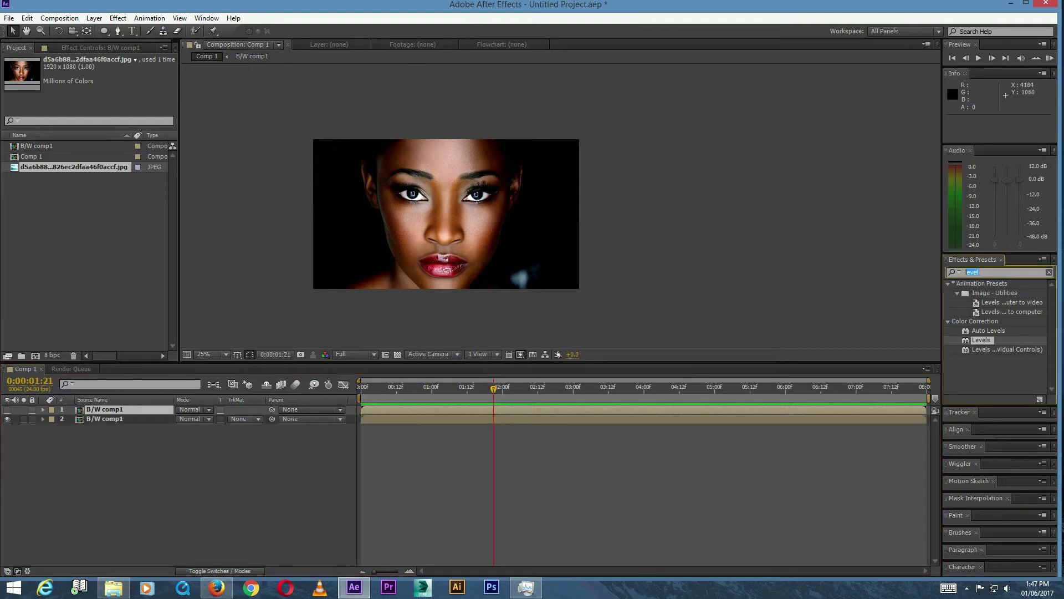
{"action": "left_click", "coordinate": [958, 272]}
{"action": "left_click", "coordinate": [956, 230]}
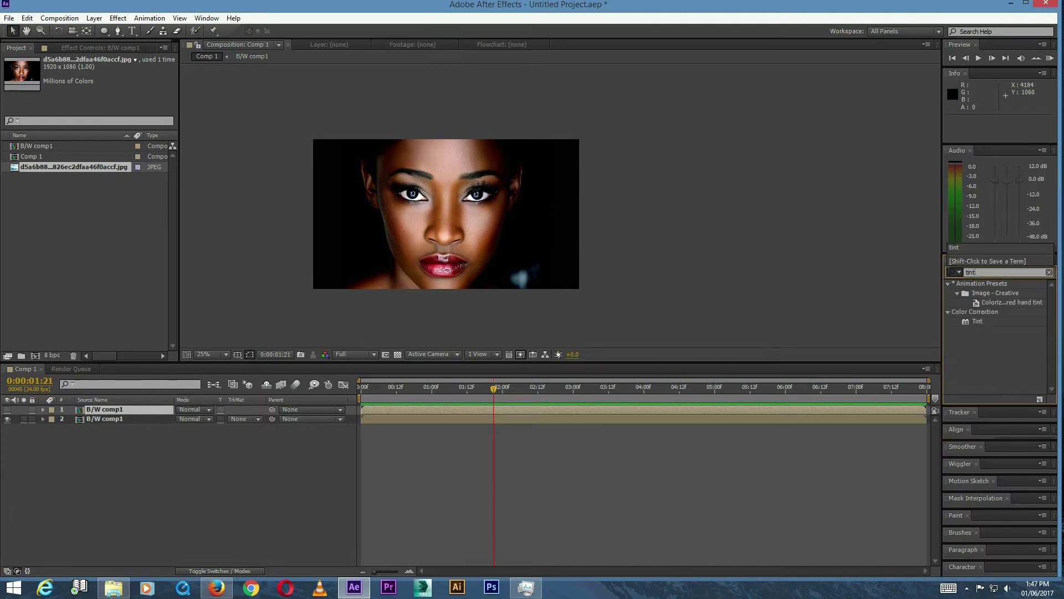
{"action": "left_click_drag", "start_coordinate": [979, 321], "coordinate": [100, 419]}
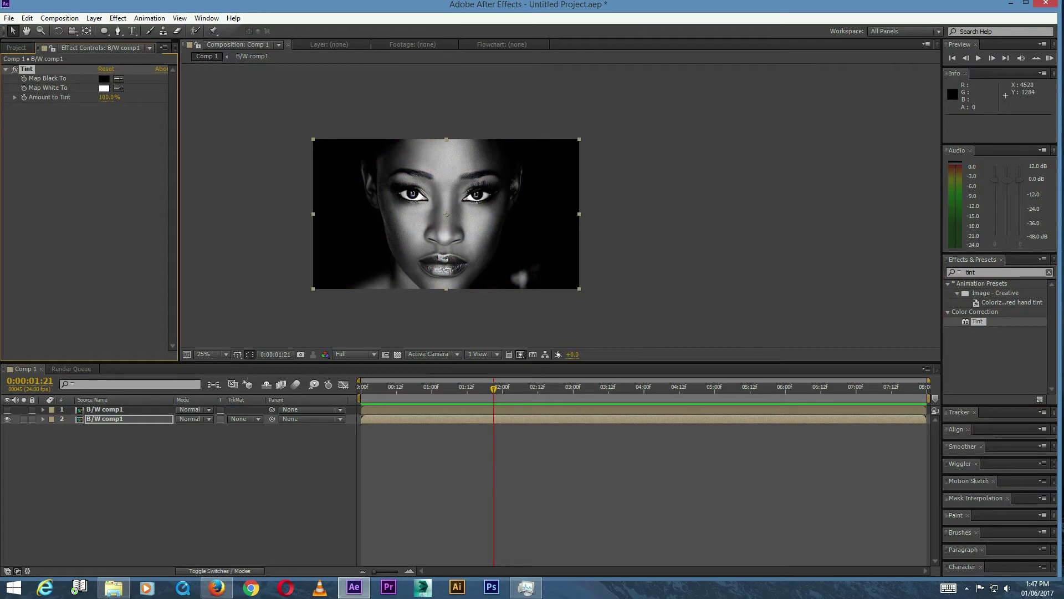
Apply Invert to the lower B/W comp1 copy and hide that layer
{"action": "left_click", "coordinate": [993, 273]}
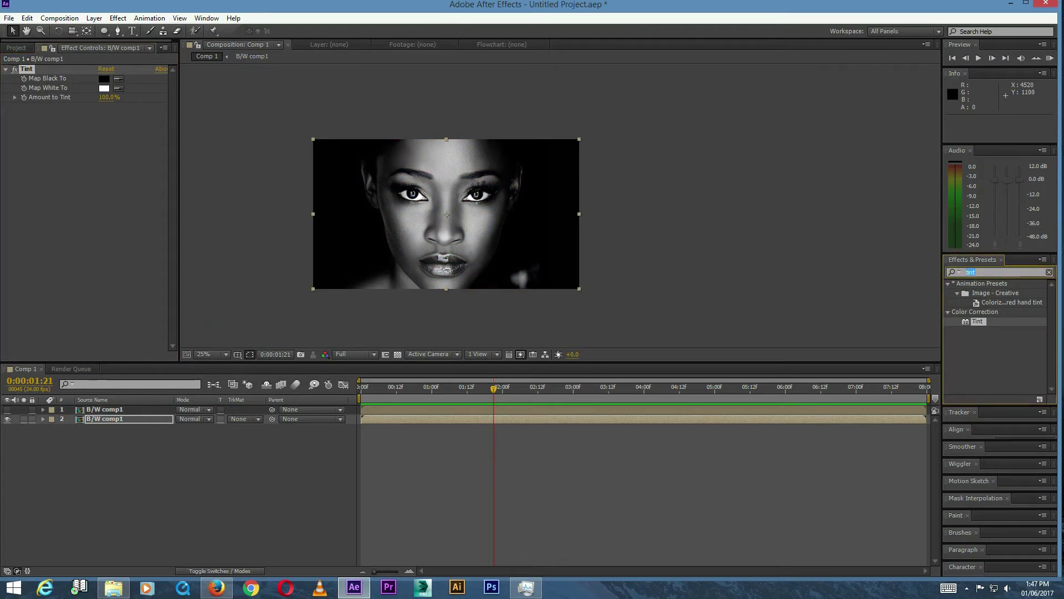
{"action": "type", "text": "i"}
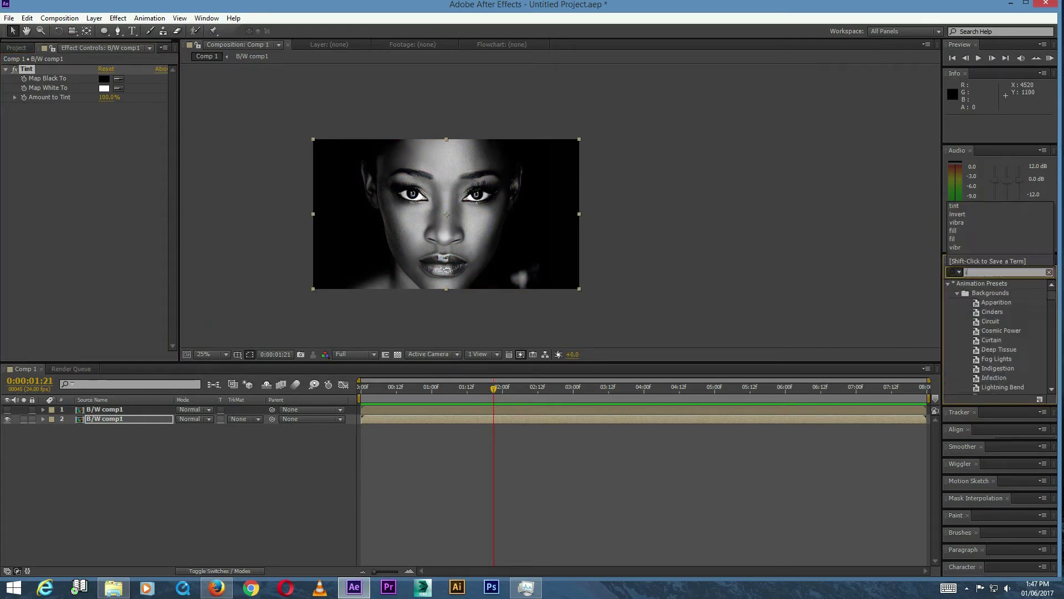
{"action": "type", "text": "nv"}
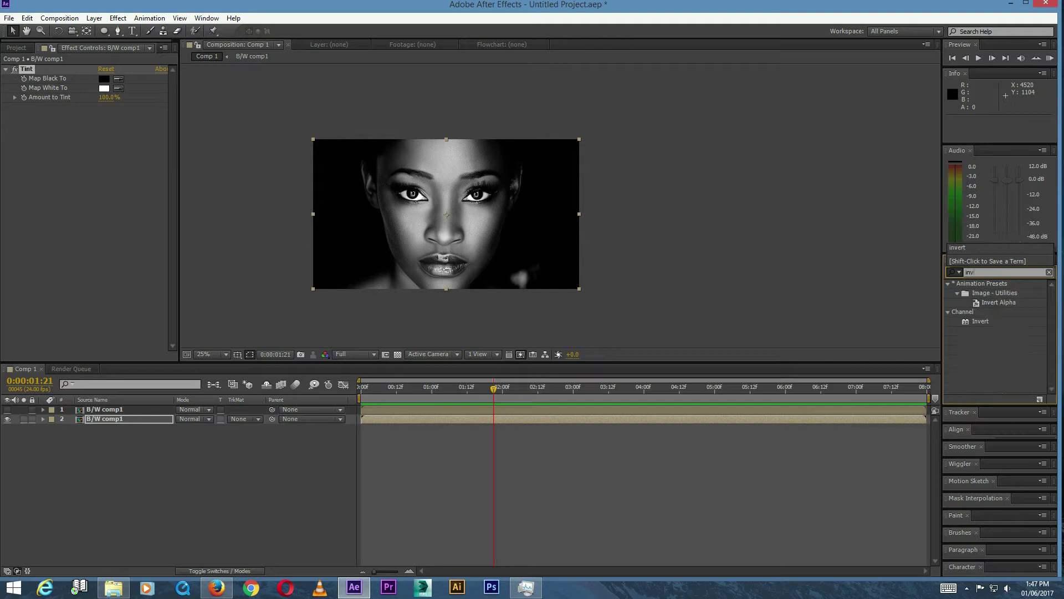
{"action": "left_click_drag", "start_coordinate": [981, 322], "coordinate": [117, 420]}
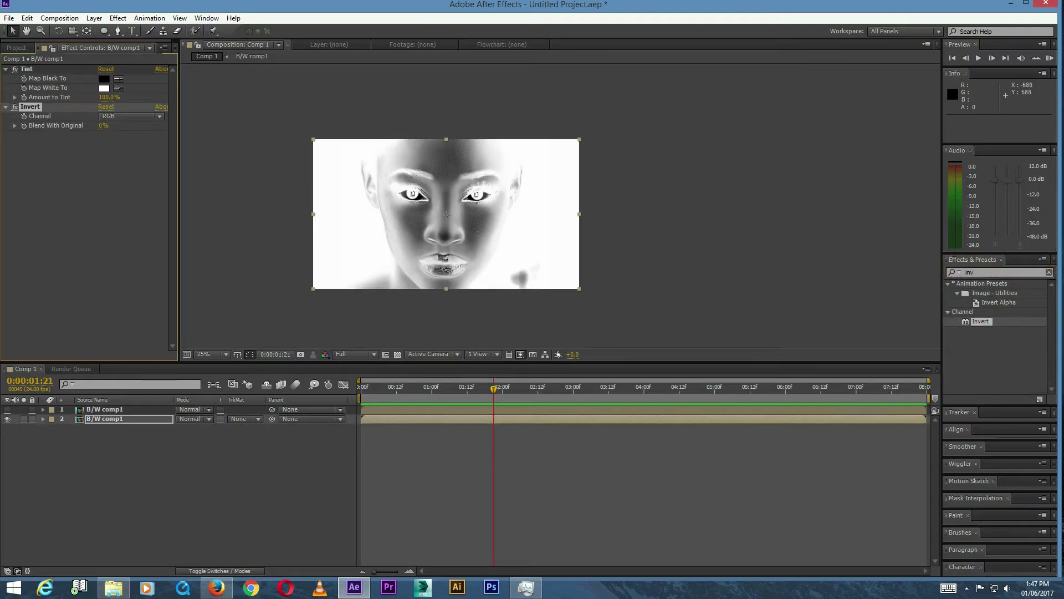
{"action": "left_click", "coordinate": [7, 418]}
Draw a small ellipse with a white fill as Shape Layer 1
{"action": "left_click", "coordinate": [105, 31]}
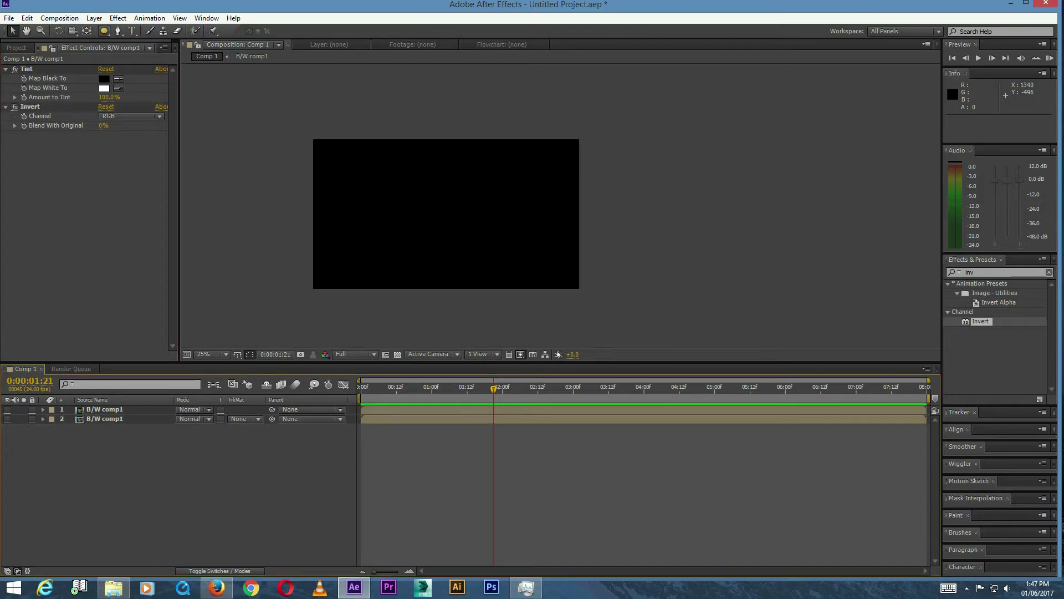
{"action": "left_click", "coordinate": [430, 211]}
{"action": "left_click_drag", "start_coordinate": [430, 211], "coordinate": [432, 213]}
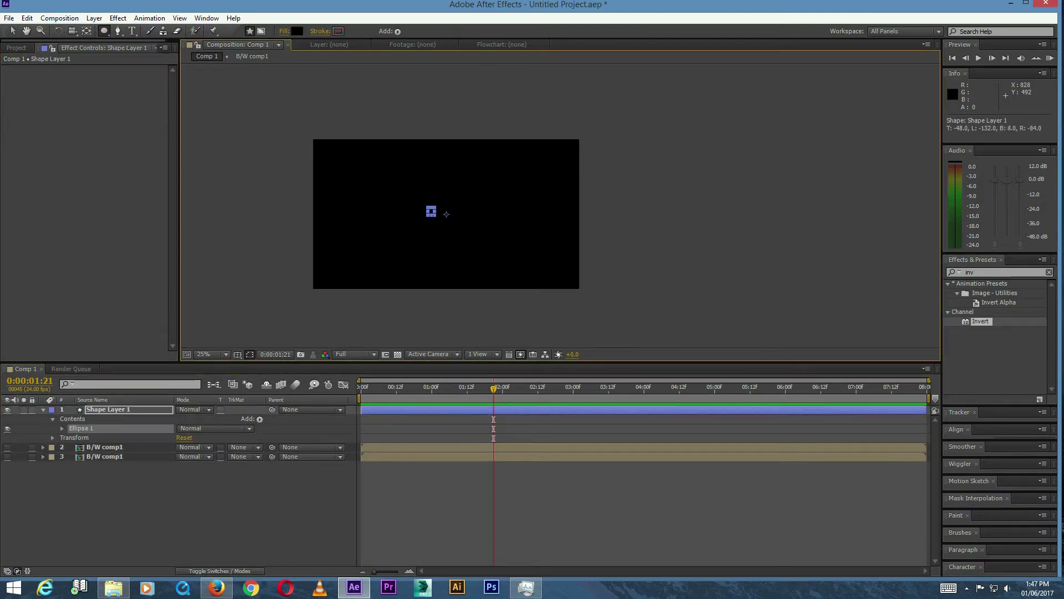
{"action": "left_click", "coordinate": [284, 31]}
{"action": "type", "text": "FFFFFF"}
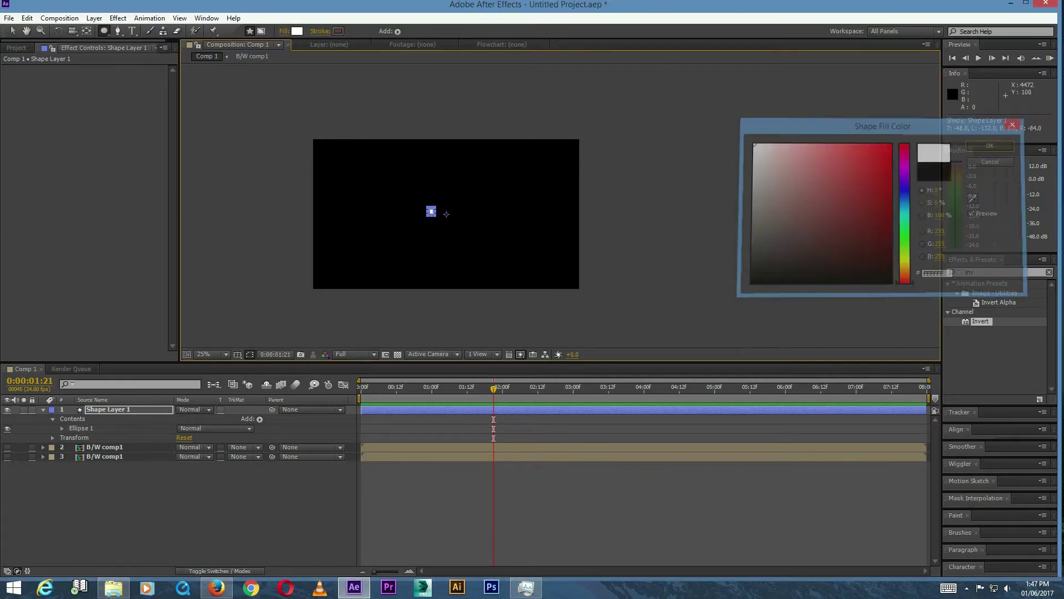
{"action": "key", "text": "Return"}
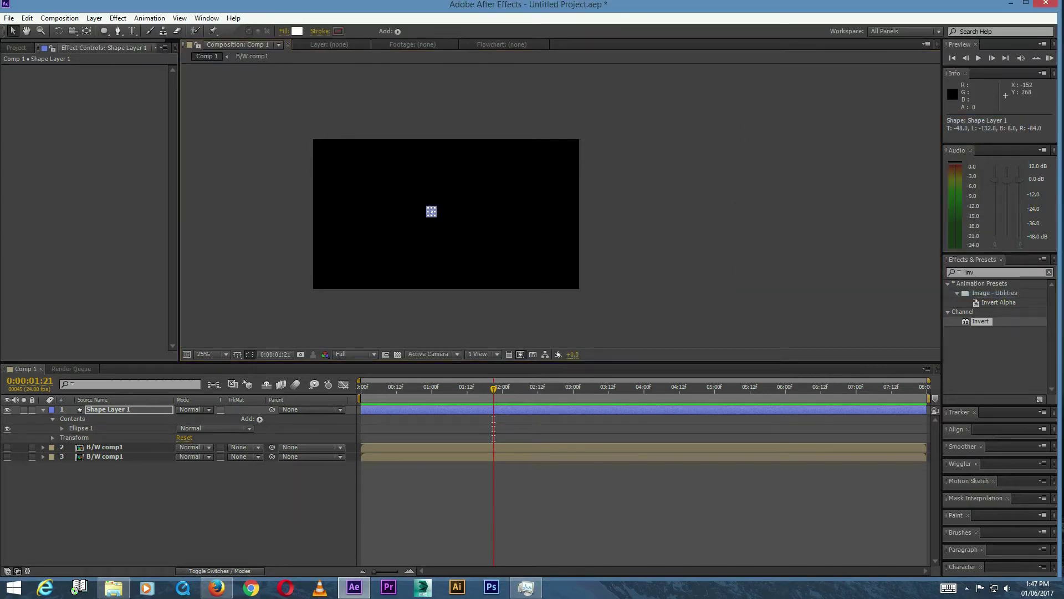
{"action": "left_click", "coordinate": [430, 211]}
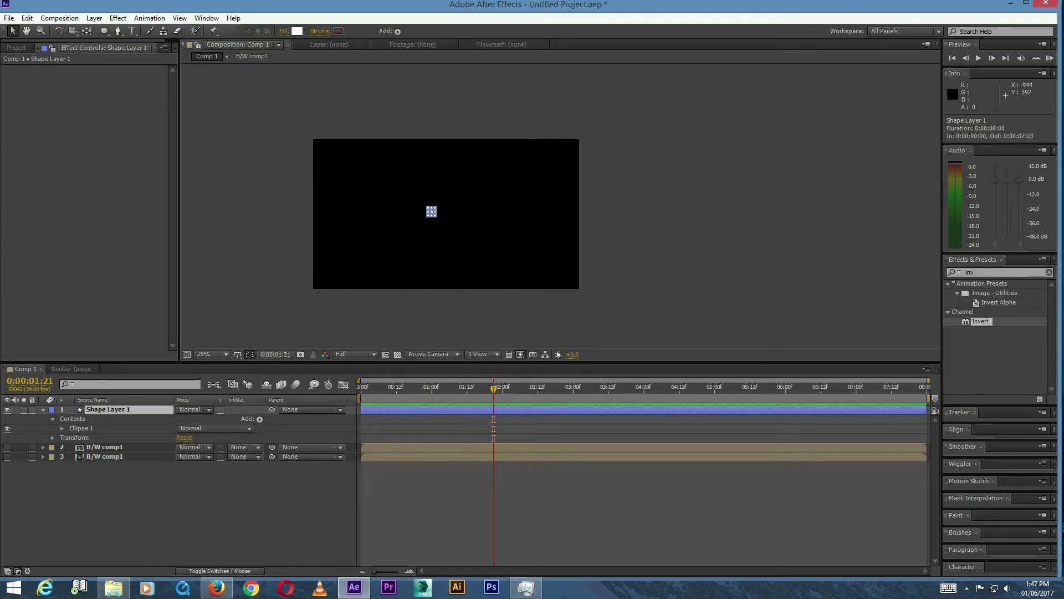
{"action": "scroll", "coordinate": [446, 213], "scroll_direction": "up", "scroll_amount": 3}
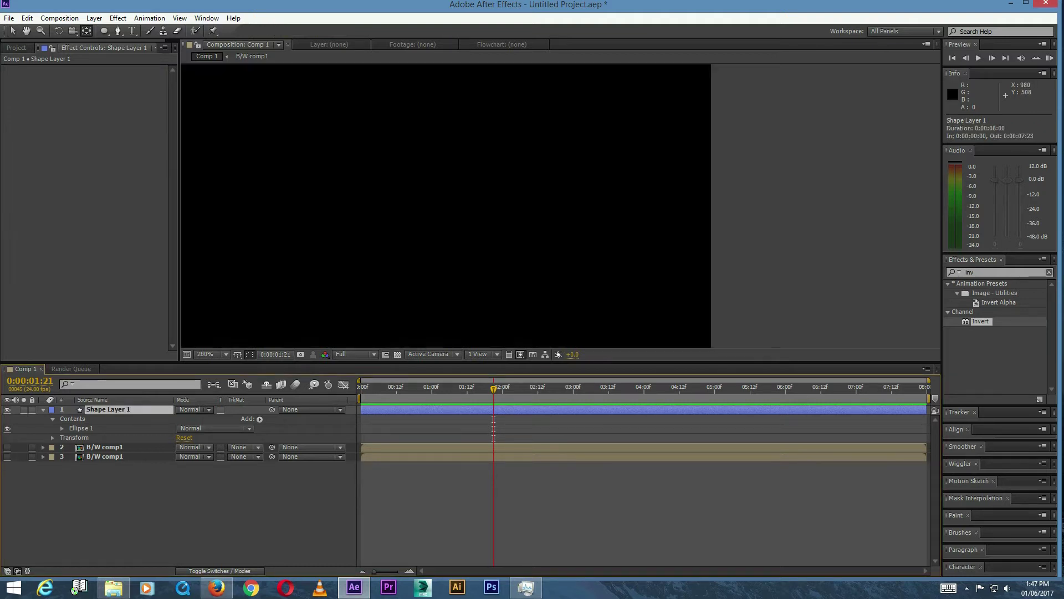
{"action": "scroll", "coordinate": [331, 223], "scroll_direction": "down", "scroll_amount": 2}
Preview playback to 4:02 and move the shape layer's anchor point onto the ellipse
{"action": "key", "text": "space"}
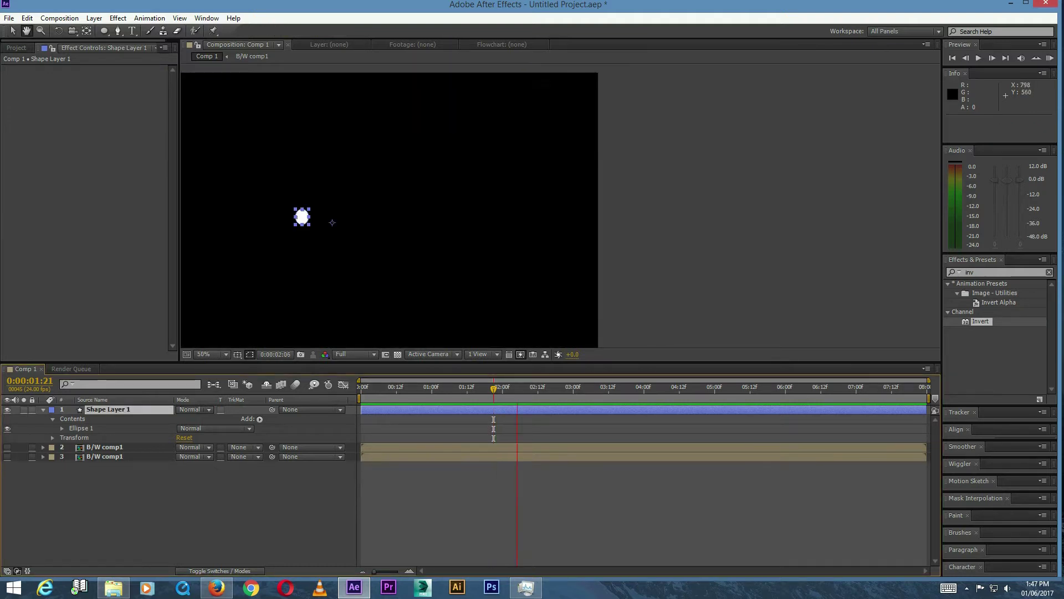
{"action": "key", "text": "space"}
{"action": "key", "text": "c"}
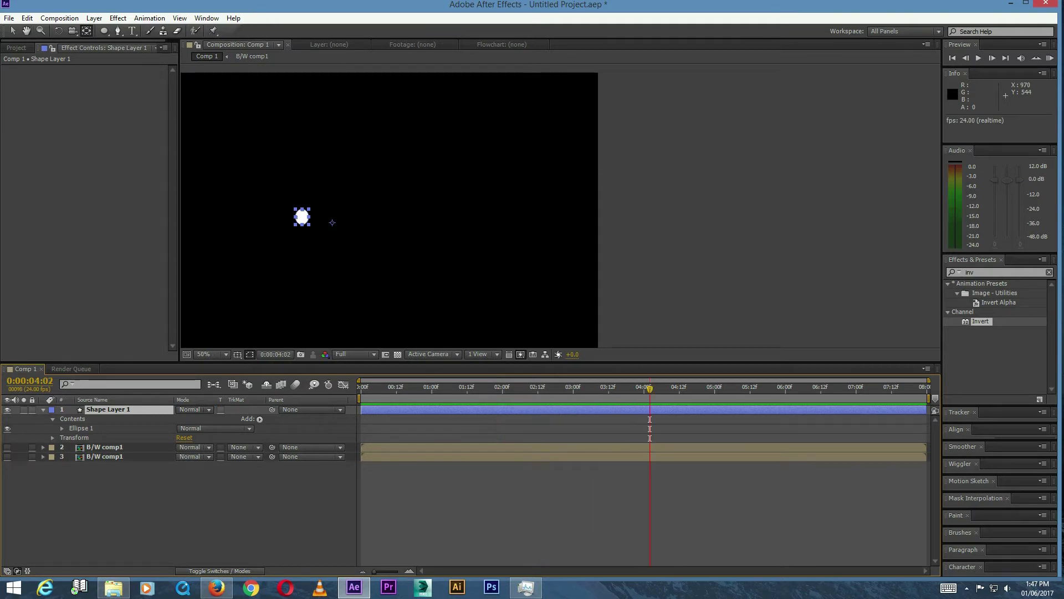
{"action": "left_click", "coordinate": [332, 222]}
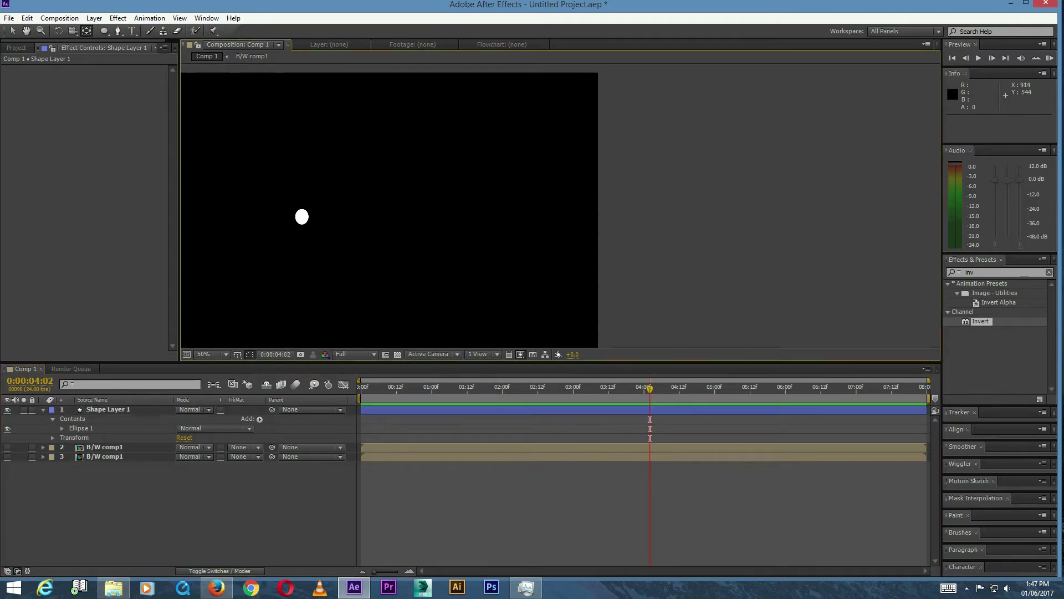
{"action": "key", "text": "ctrl+z"}
{"action": "left_click_drag", "start_coordinate": [332, 222], "coordinate": [302, 217]}
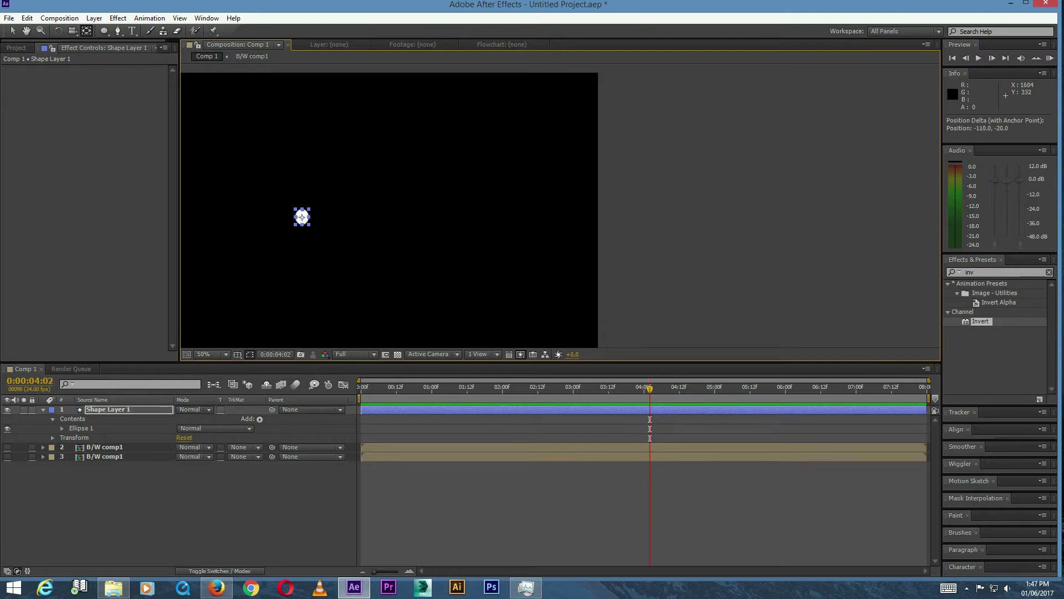
{"action": "key", "text": "v"}
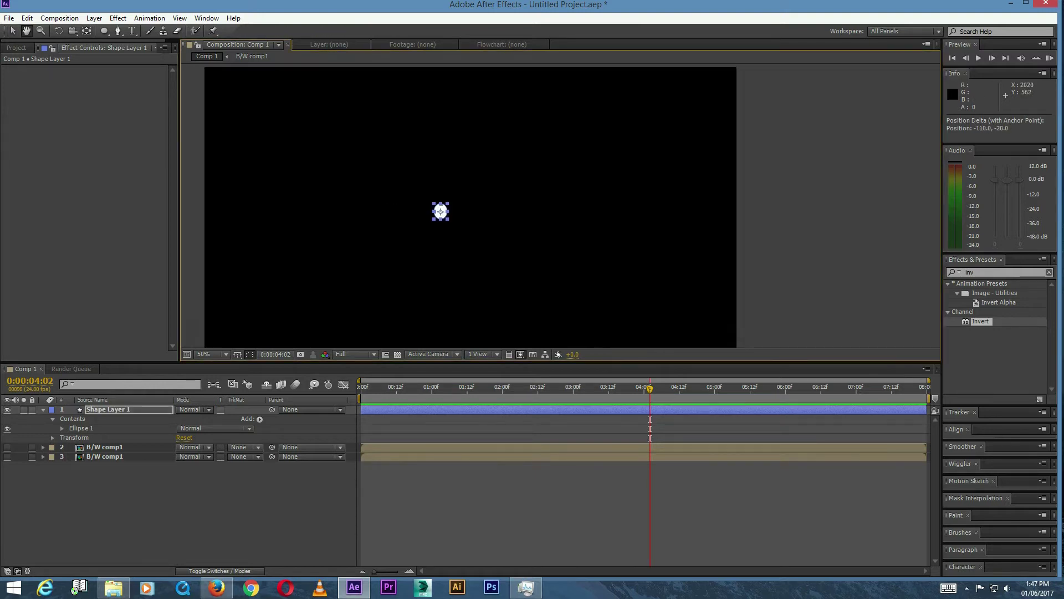
Squash the ellipse vertically to 64% height and reselect Shape Layer 1
{"action": "left_click_drag", "start_coordinate": [302, 218], "coordinate": [492, 200]}
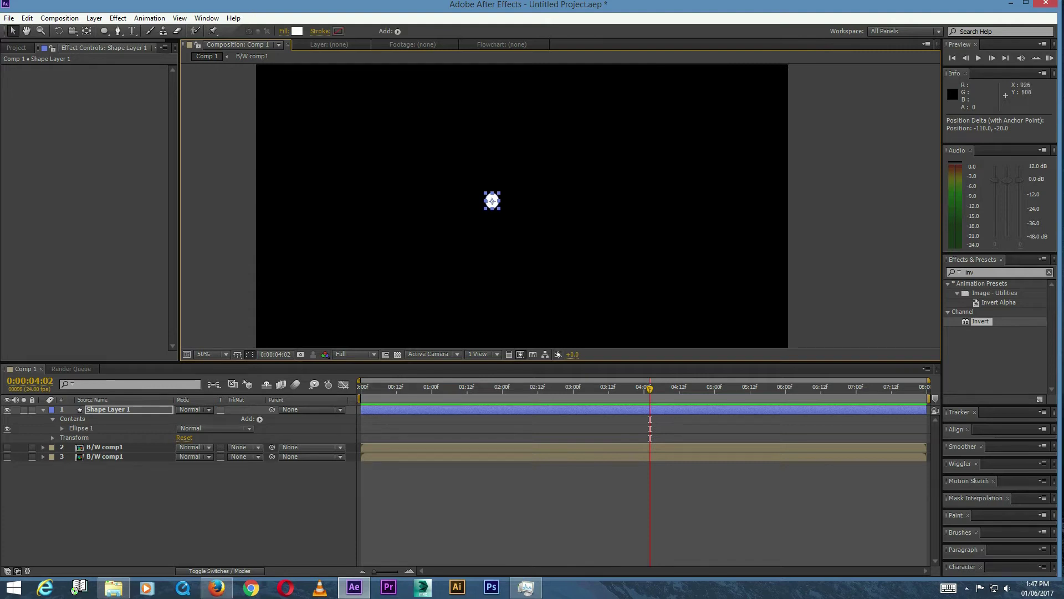
{"action": "left_click_drag", "start_coordinate": [491, 211], "coordinate": [491, 204]}
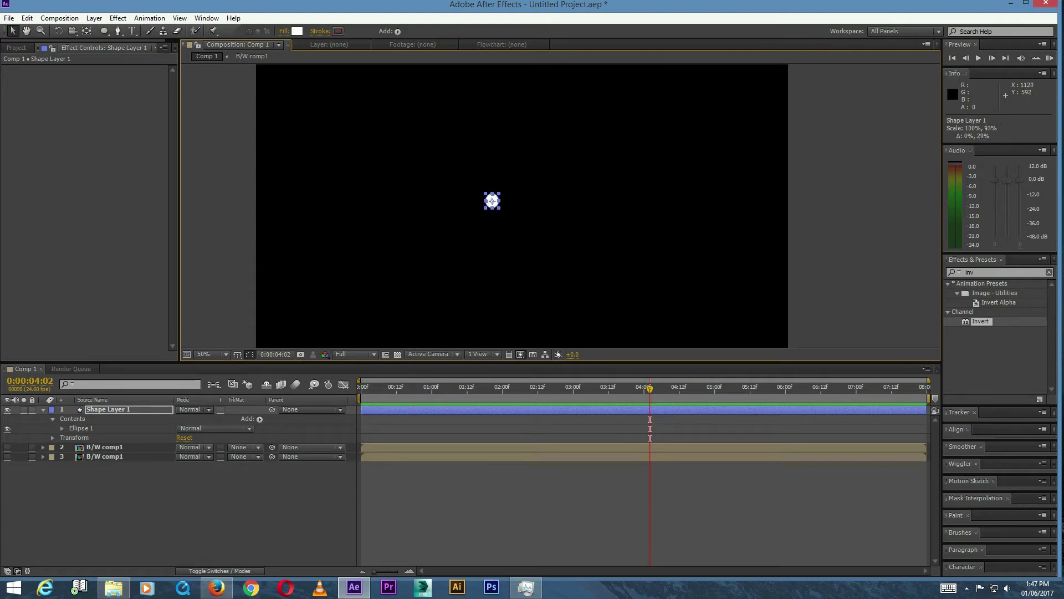
{"action": "key", "text": "F2"}
{"action": "left_click", "coordinate": [492, 200]}
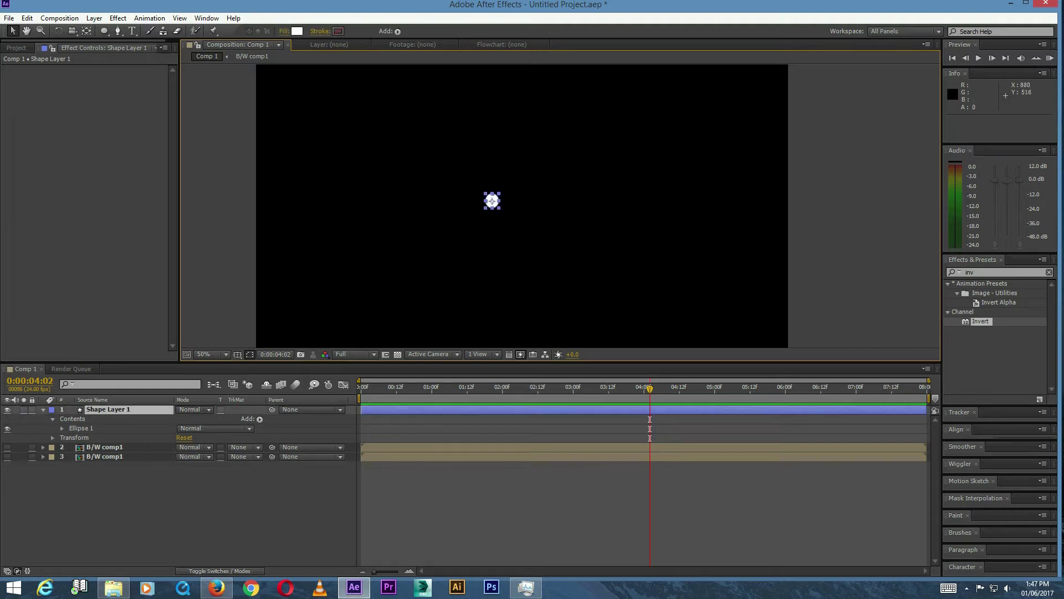
{"action": "key", "text": "Return"}
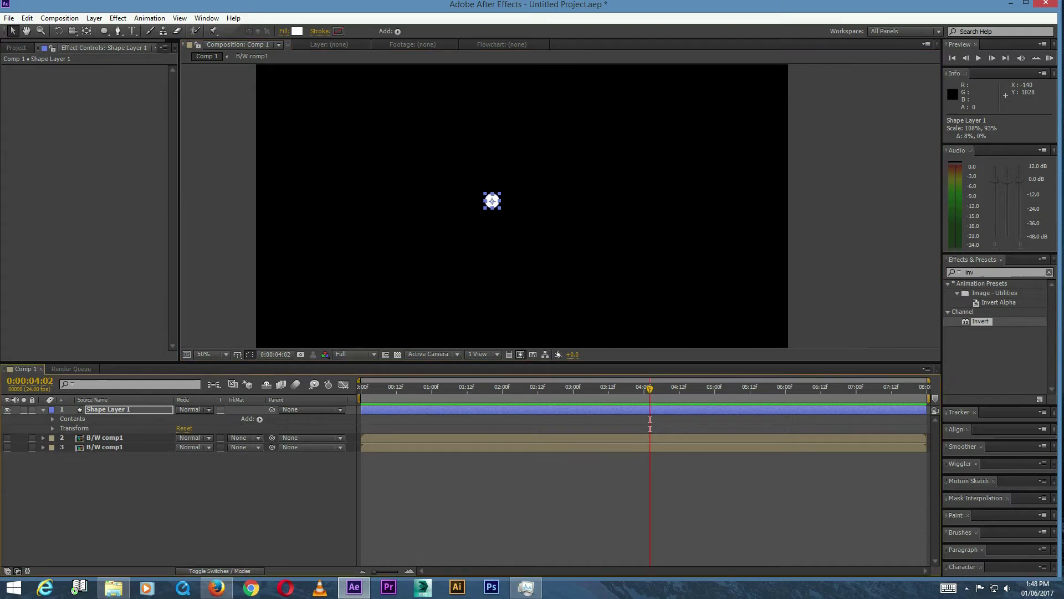
Shrink the Ellipse Path size to 5
{"action": "left_click", "coordinate": [62, 428]}
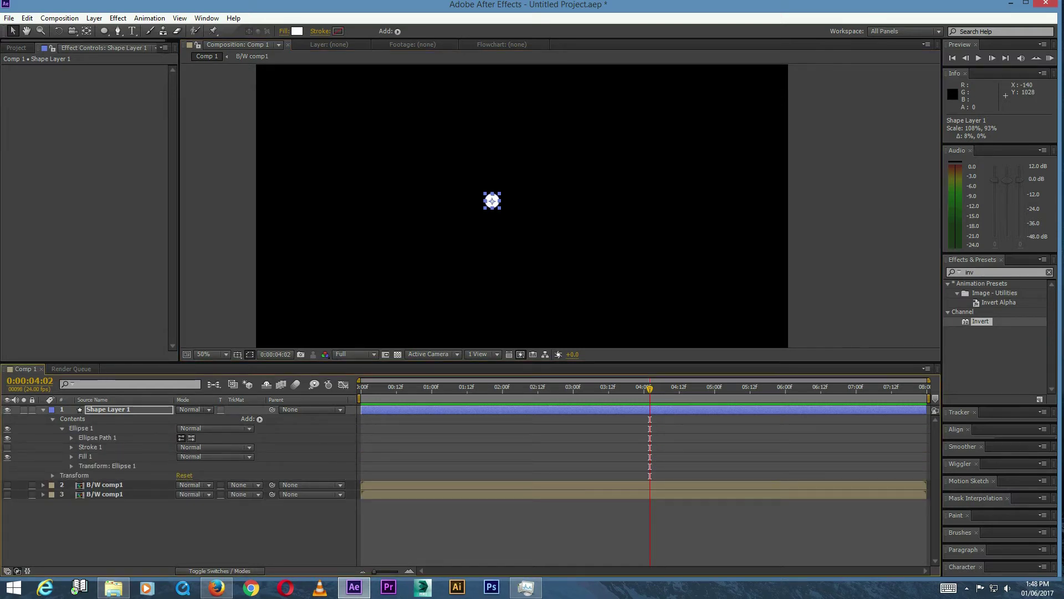
{"action": "left_click", "coordinate": [72, 437]}
{"action": "left_click", "coordinate": [192, 446]}
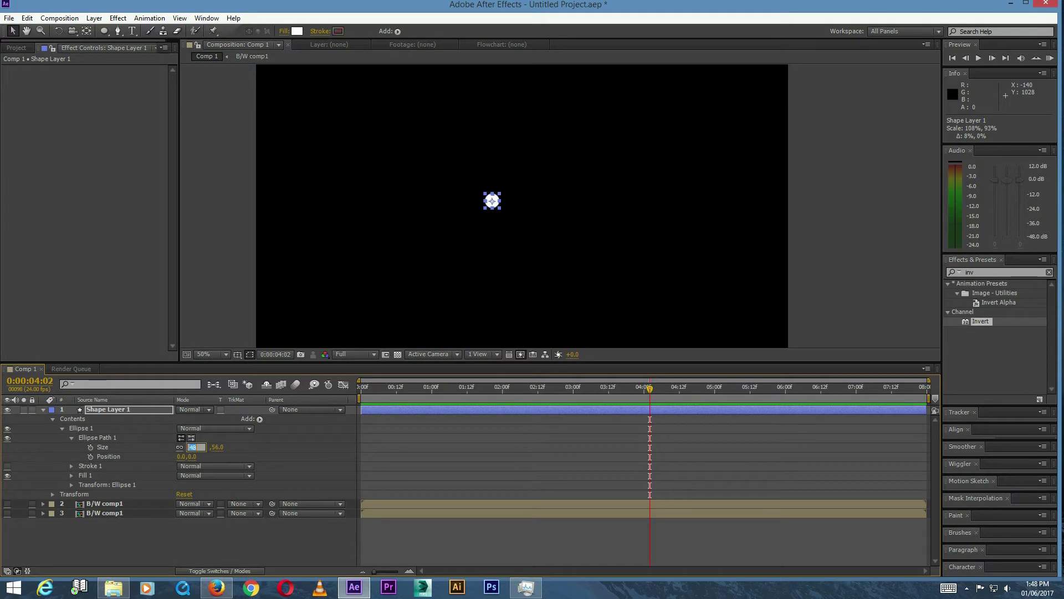
{"action": "type", "text": "5"}
{"action": "key", "text": "Return"}
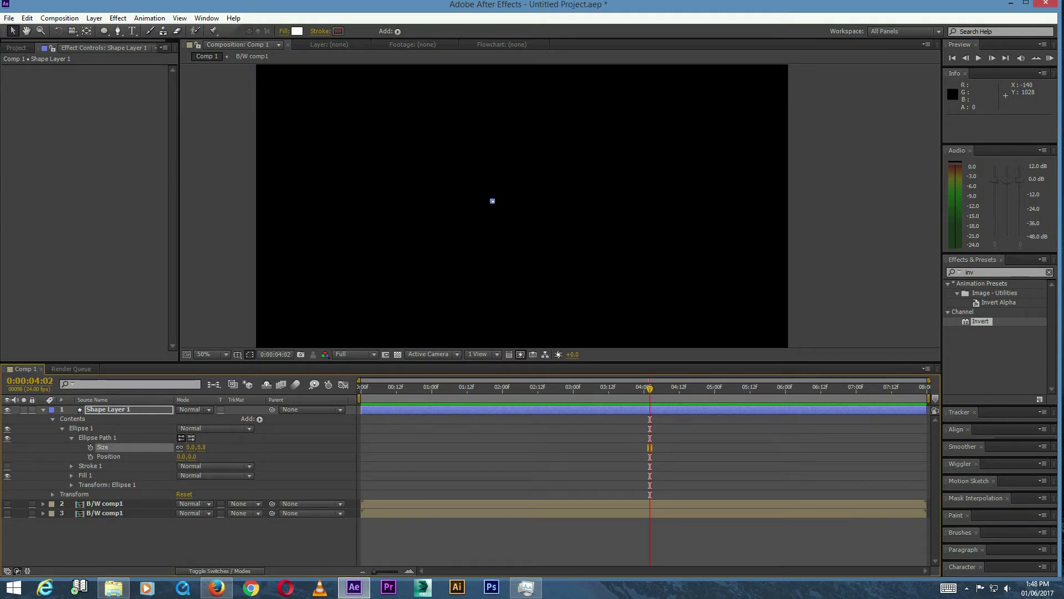
Add a Repeater with 100 copies and an offset of -50
{"action": "left_click", "coordinate": [259, 418]}
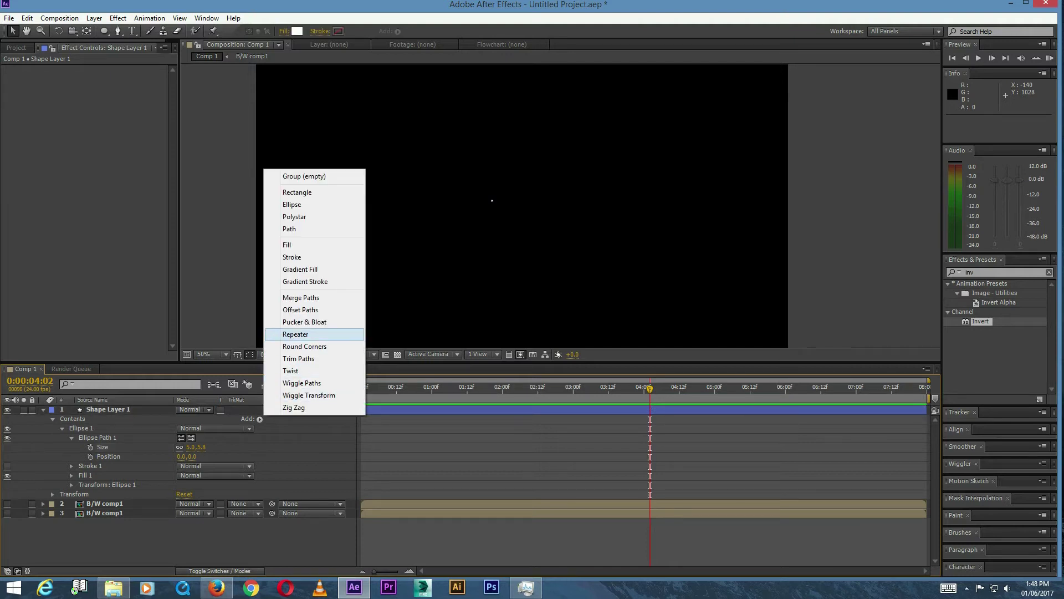
{"action": "left_click", "coordinate": [295, 334]}
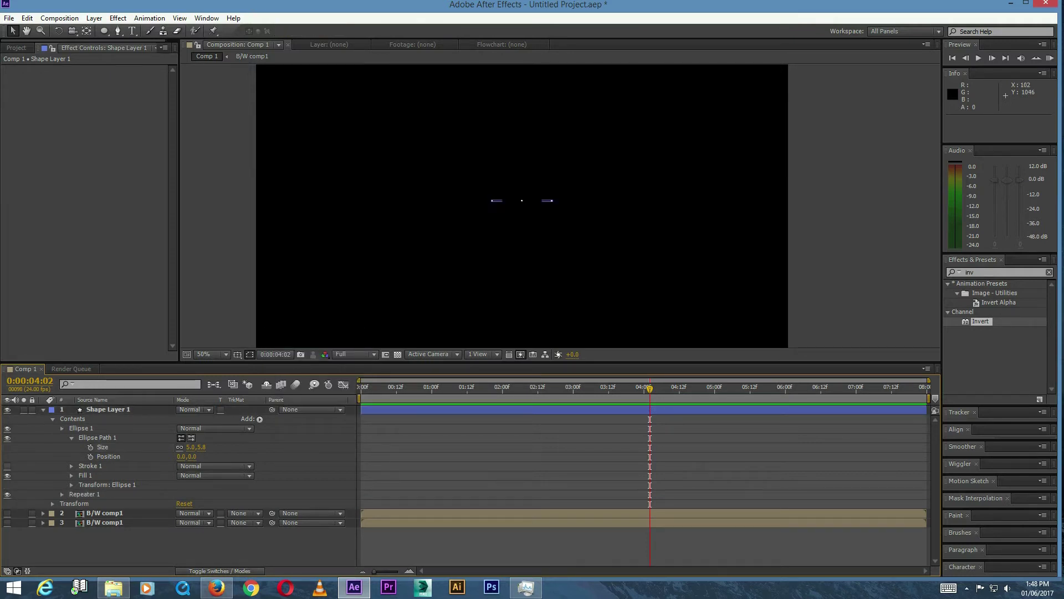
{"action": "left_click", "coordinate": [62, 427]}
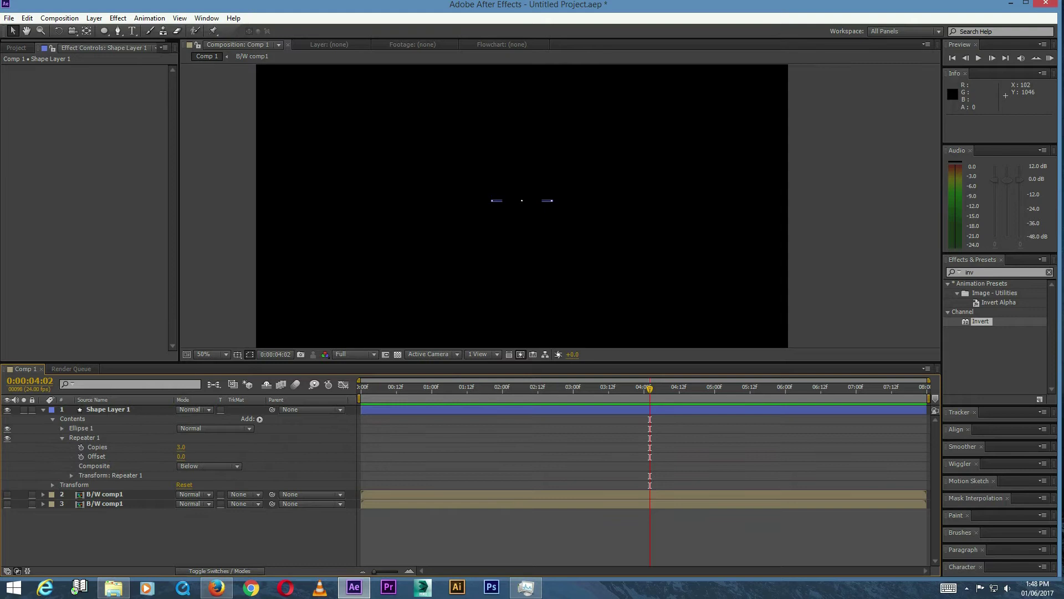
{"action": "left_click", "coordinate": [181, 447]}
{"action": "type", "text": "100"}
{"action": "key", "text": "Return"}
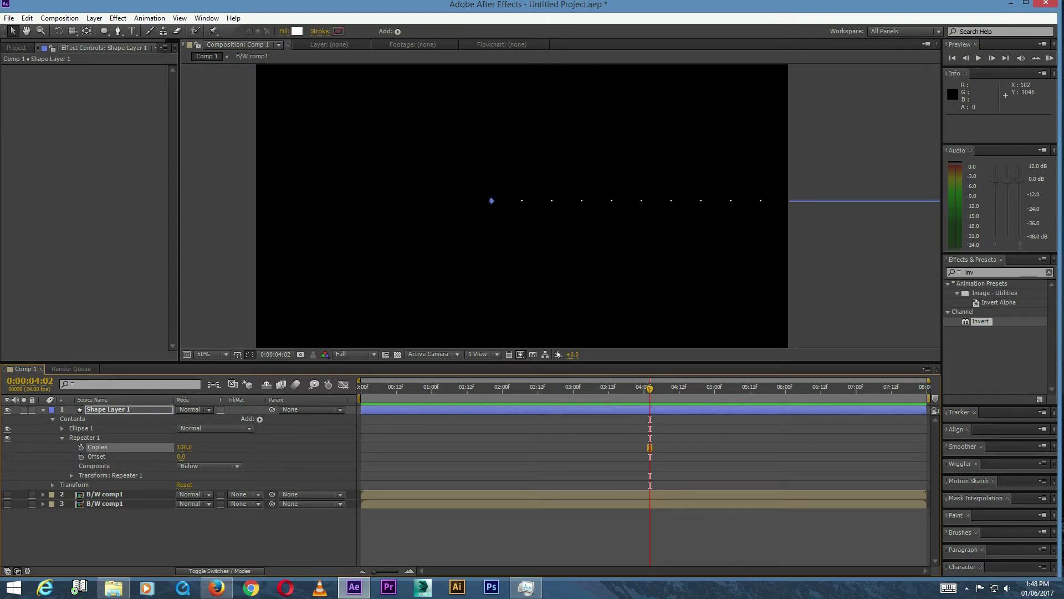
{"action": "left_click", "coordinate": [181, 456]}
{"action": "type", "text": "50"}
{"action": "key", "text": "Return"}
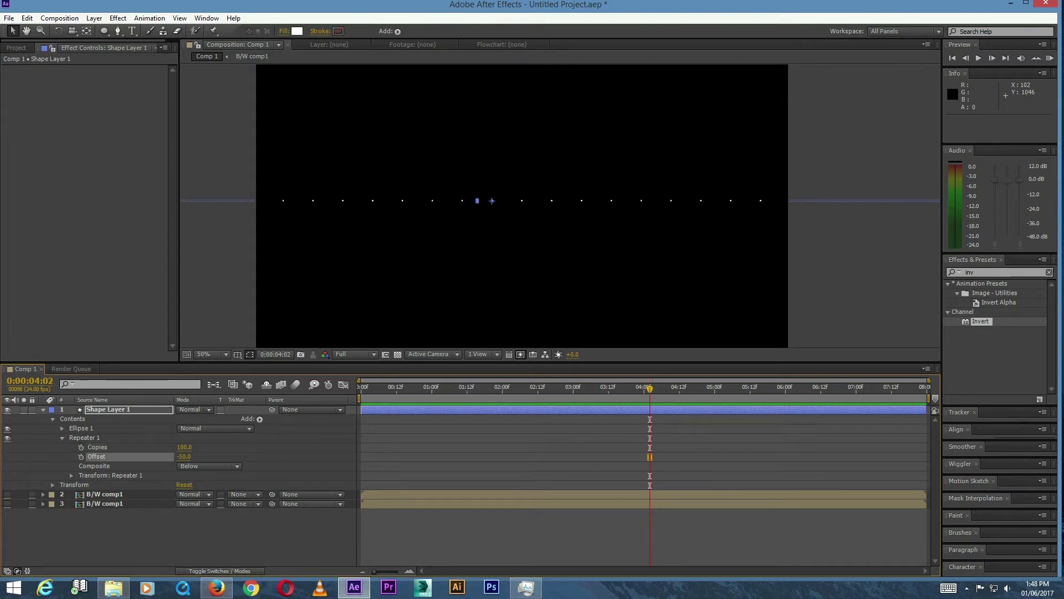
Set Repeater 1's transform position to 35 and duplicate the repeater
{"action": "left_click", "coordinate": [72, 475]}
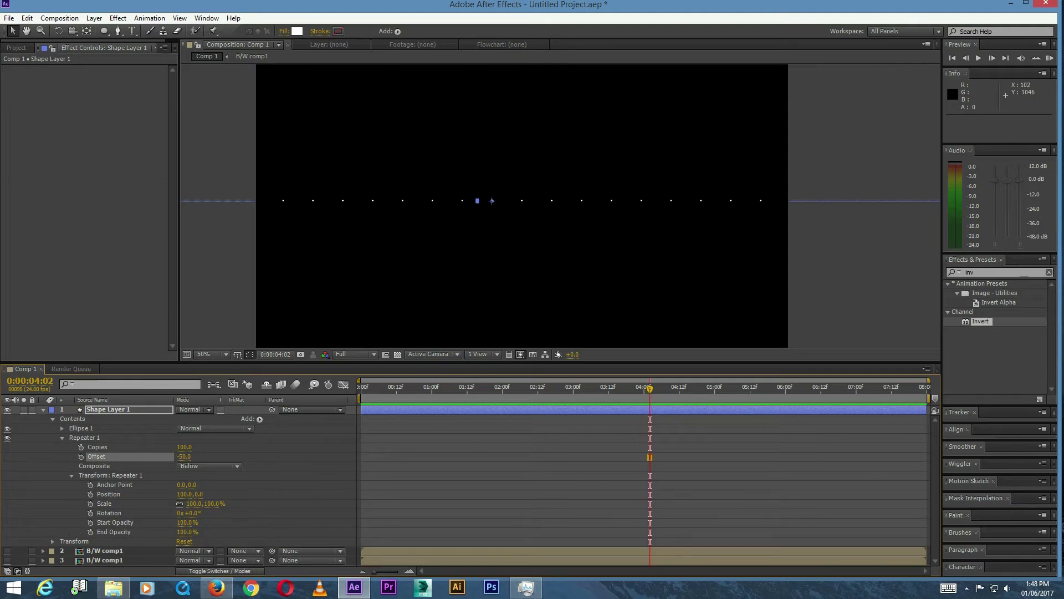
{"action": "left_click", "coordinate": [184, 493]}
{"action": "type", "text": "35"}
{"action": "key", "text": "Return"}
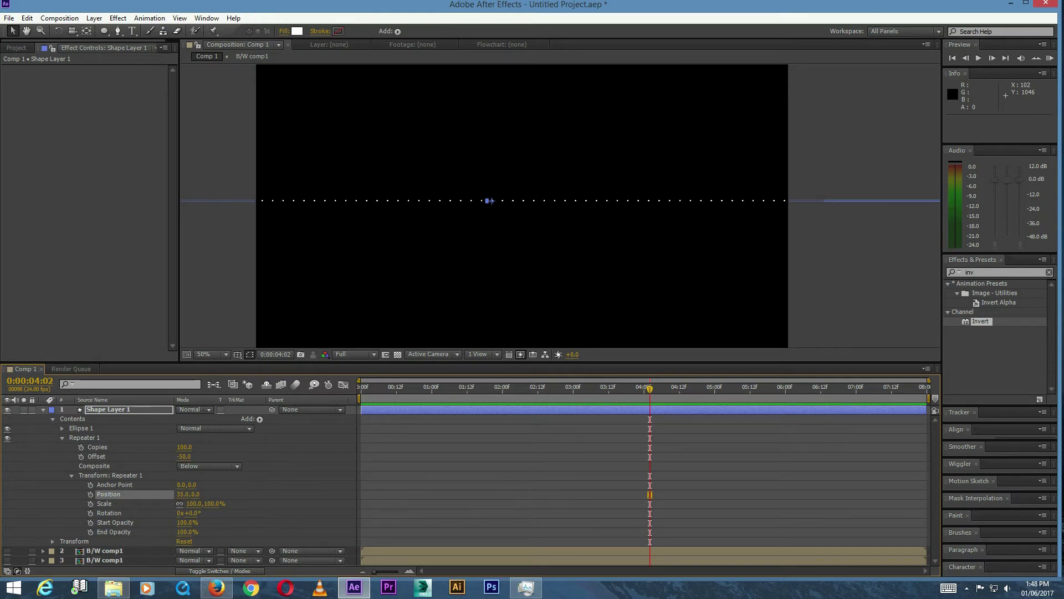
{"action": "left_click", "coordinate": [62, 437]}
{"action": "left_click", "coordinate": [83, 438]}
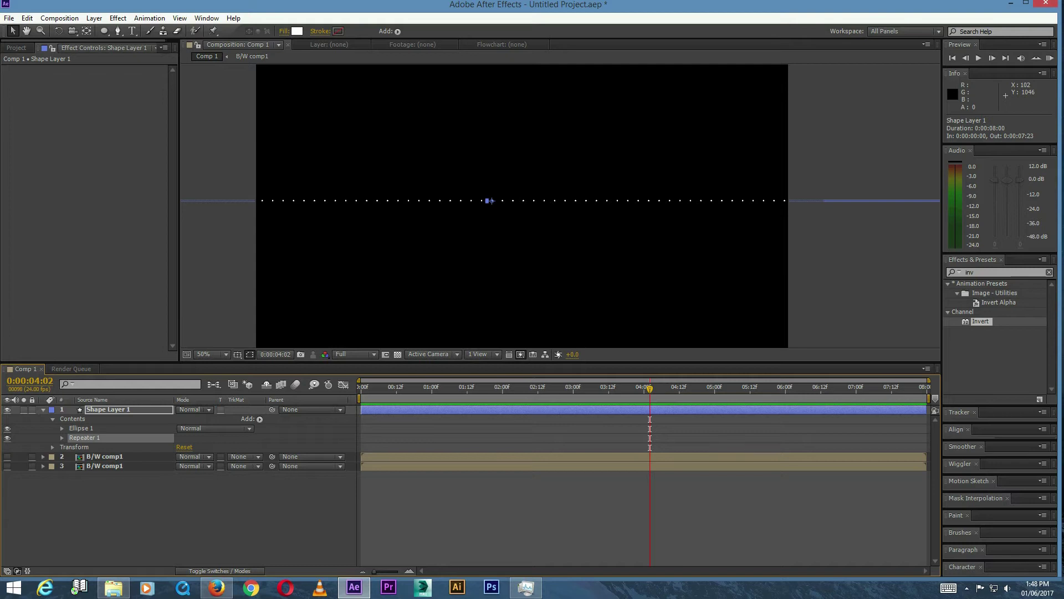
{"action": "key", "text": "ctrl+d"}
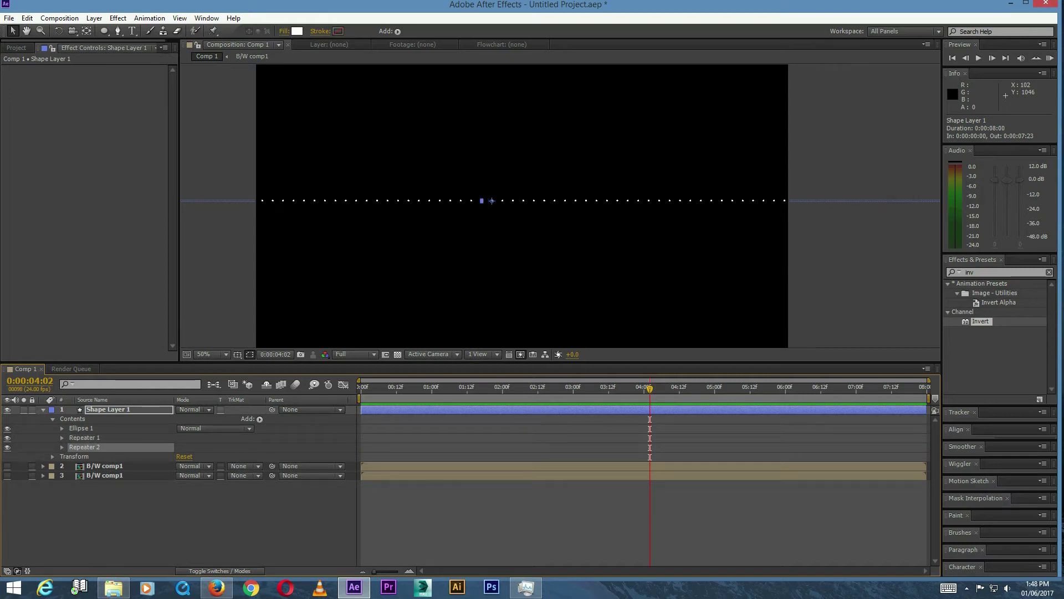
Set Repeater 2's transform position to 0, -35 to stack the dot rows
{"action": "left_click", "coordinate": [62, 446]}
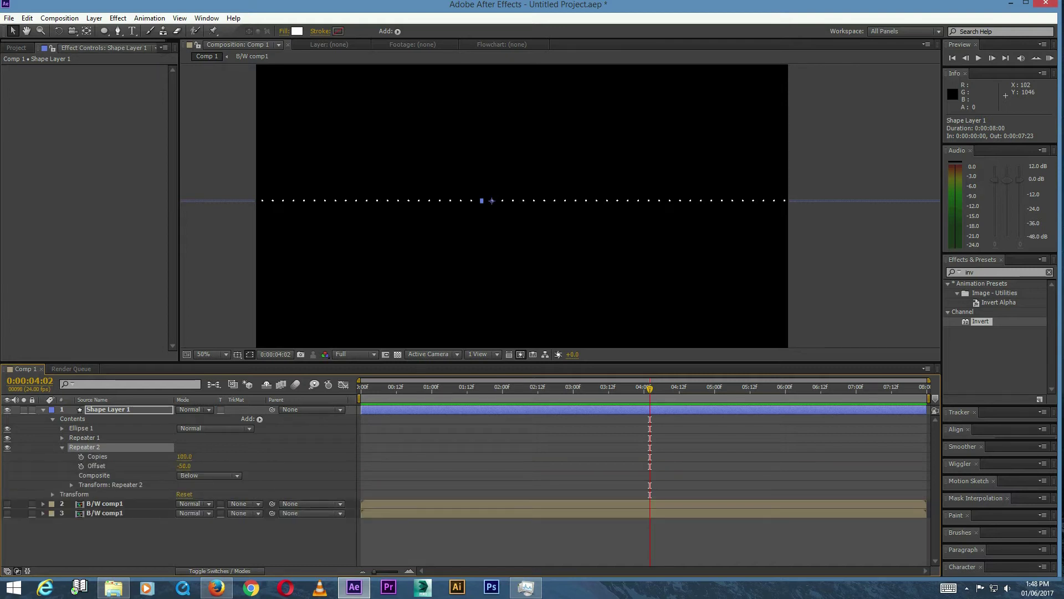
{"action": "left_click", "coordinate": [71, 484]}
{"action": "left_click", "coordinate": [182, 503]}
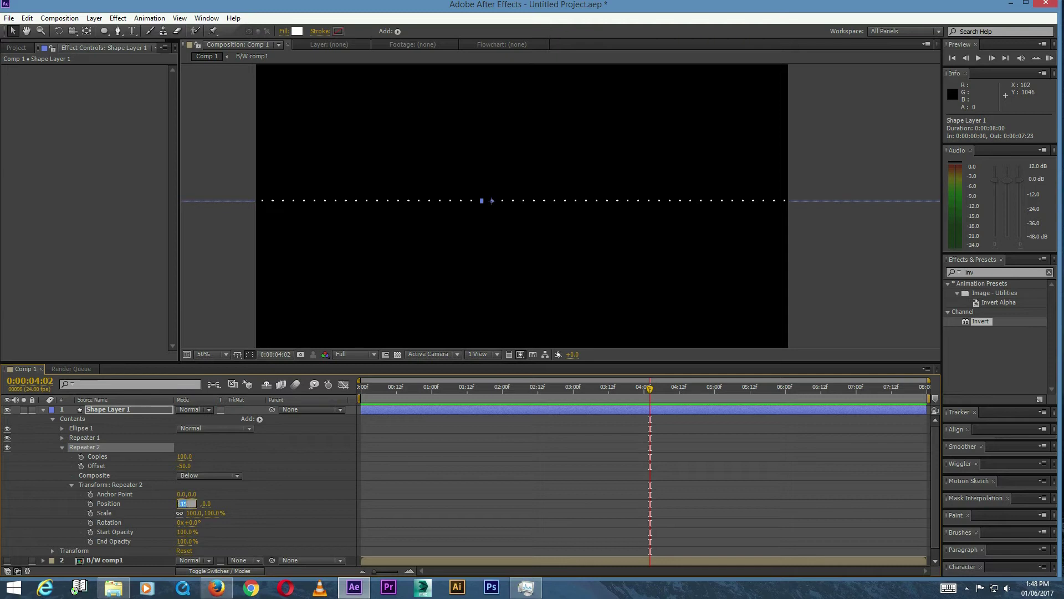
{"action": "type", "text": "0"}
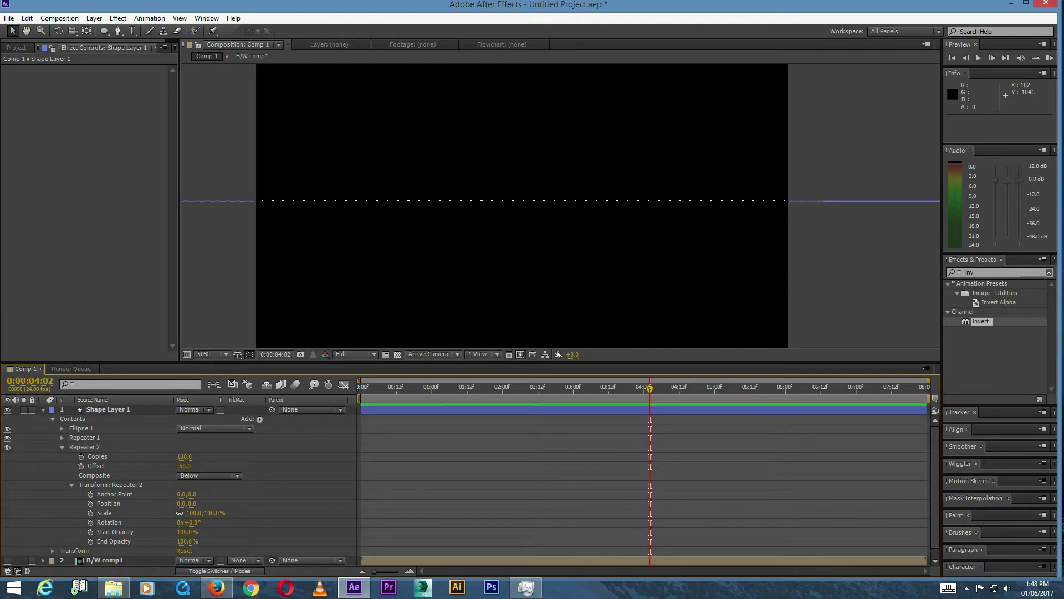
{"action": "key", "text": "Tab"}
{"action": "type", "text": "-35"}
{"action": "key", "text": "Return"}
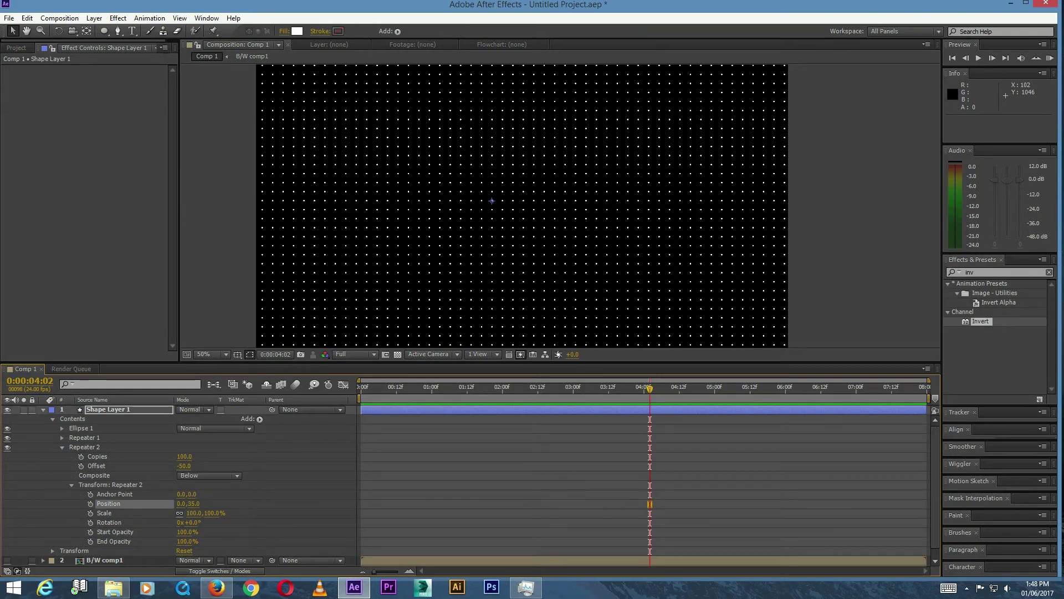
{"action": "left_click", "coordinate": [71, 409]}
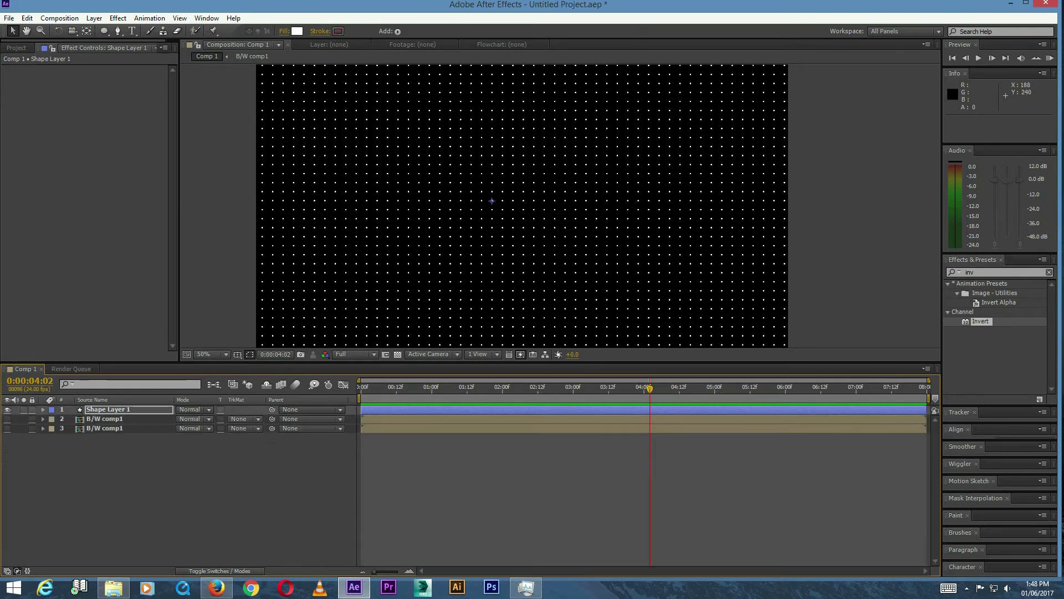
Make the dots black and add a white solid beneath all other layers
{"action": "left_click", "coordinate": [298, 31]}
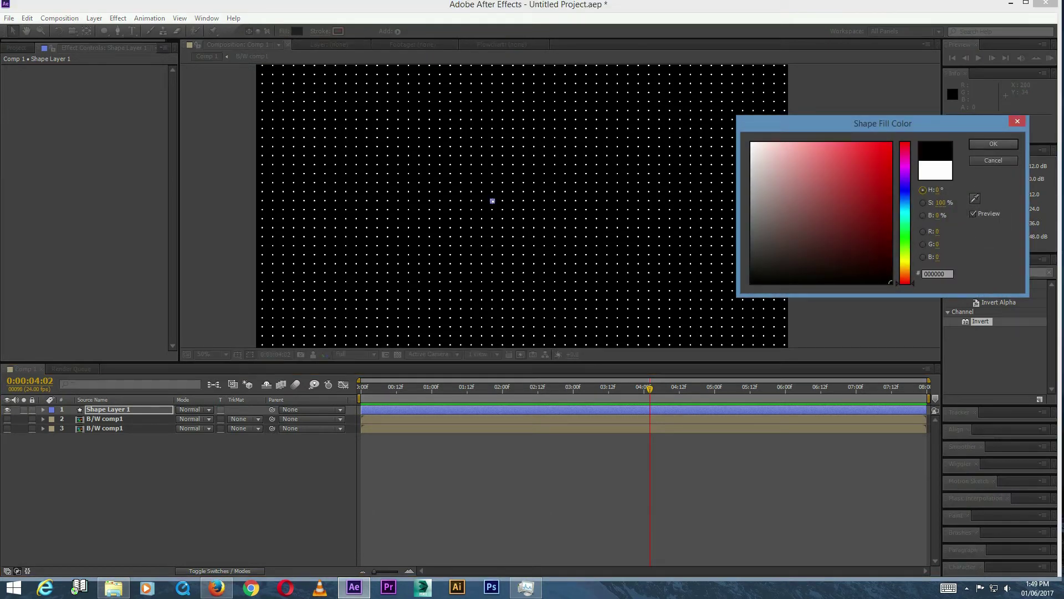
{"action": "left_click", "coordinate": [993, 143]}
{"action": "right_click", "coordinate": [208, 465]}
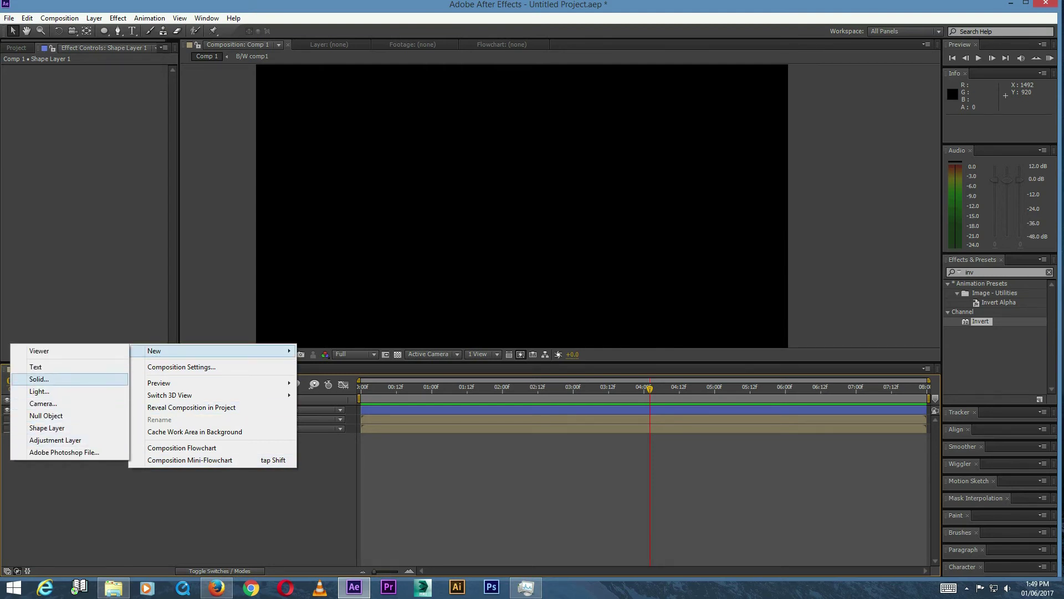
{"action": "left_click", "coordinate": [38, 378]}
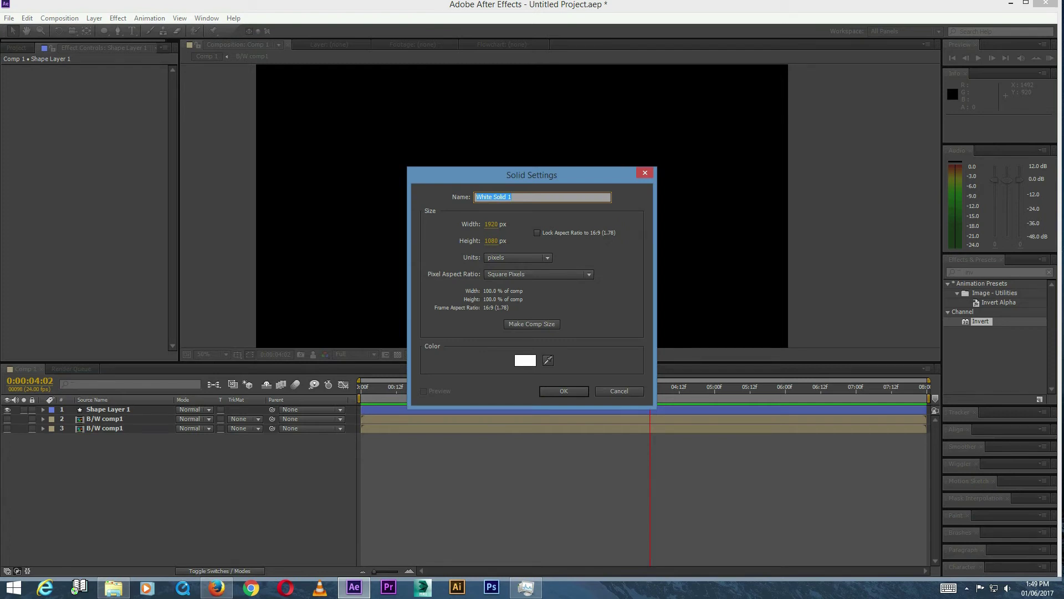
{"action": "key", "text": "Return"}
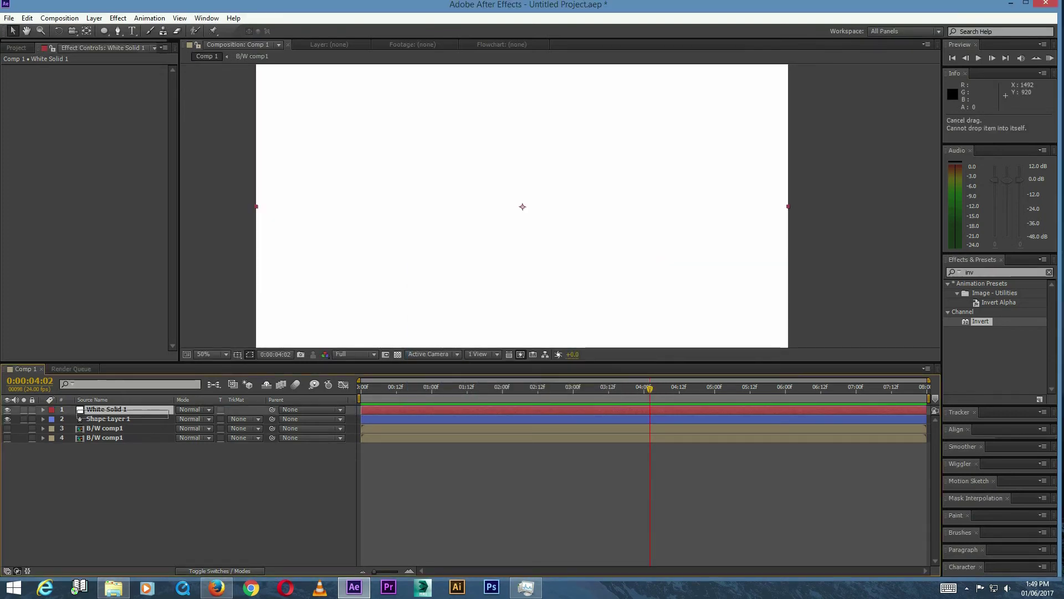
{"action": "left_click_drag", "start_coordinate": [107, 409], "coordinate": [107, 443]}
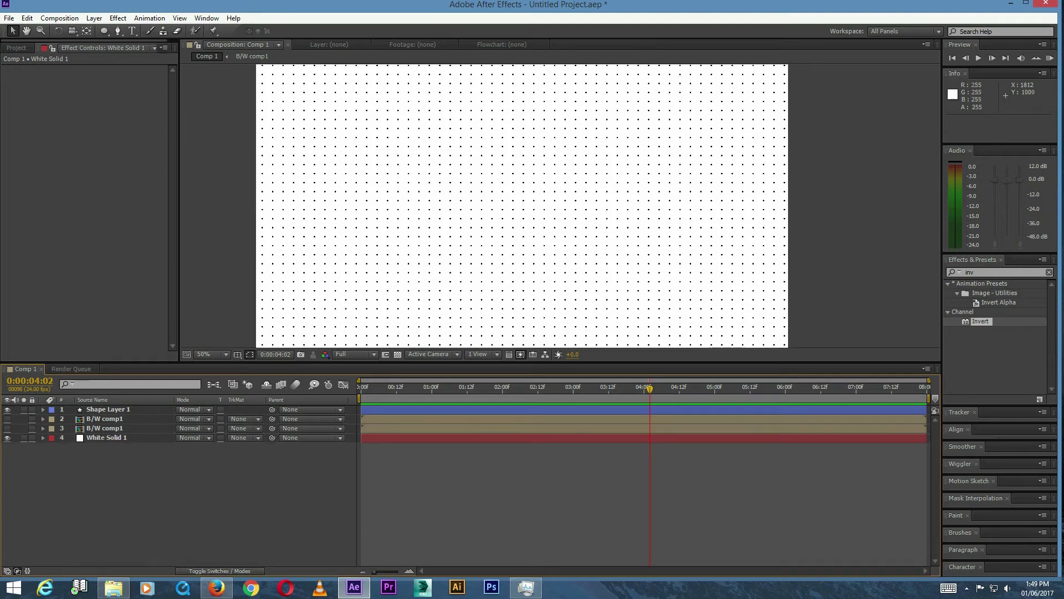
Apply Camera Lens Blur with a blur radius of 15 to Shape Layer 1
{"action": "left_click", "coordinate": [998, 272]}
{"action": "type", "text": "camera"}
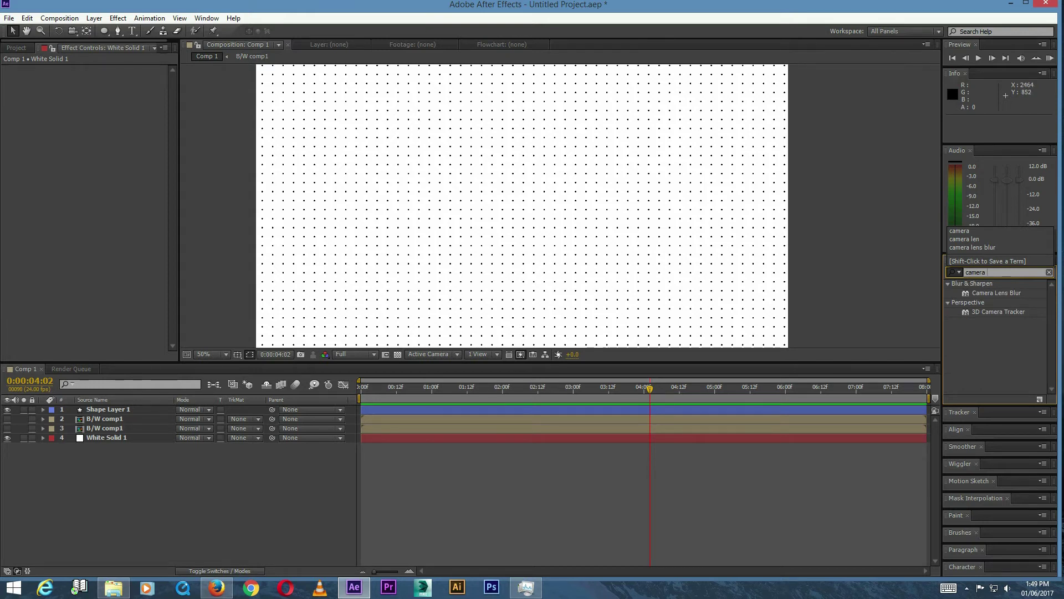
{"action": "left_click", "coordinate": [995, 293]}
{"action": "left_click_drag", "start_coordinate": [995, 293], "coordinate": [129, 409]}
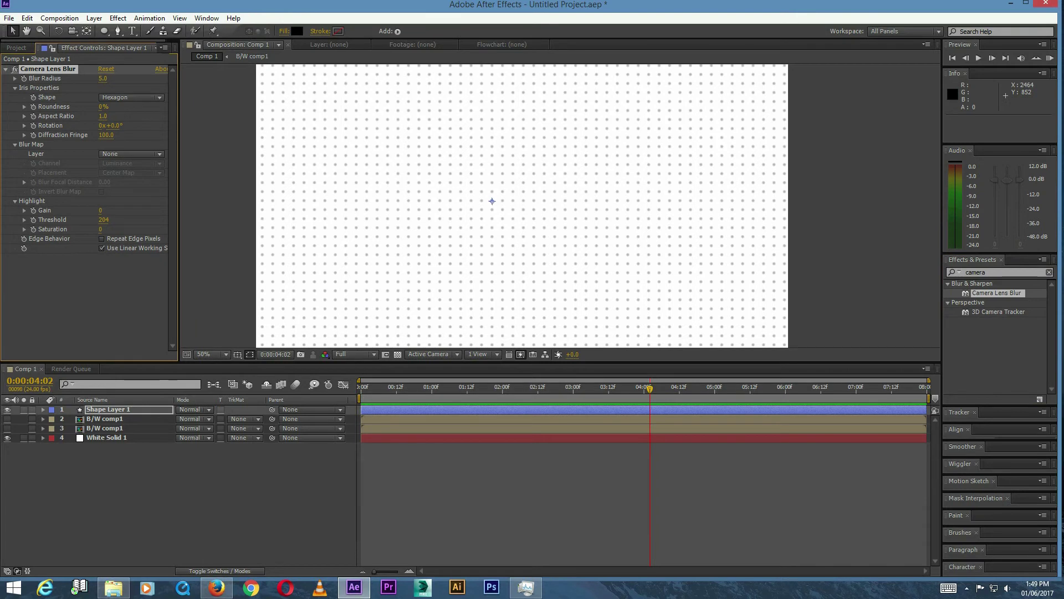
{"action": "left_click", "coordinate": [102, 78]}
{"action": "type", "text": "15"}
{"action": "key", "text": "Return"}
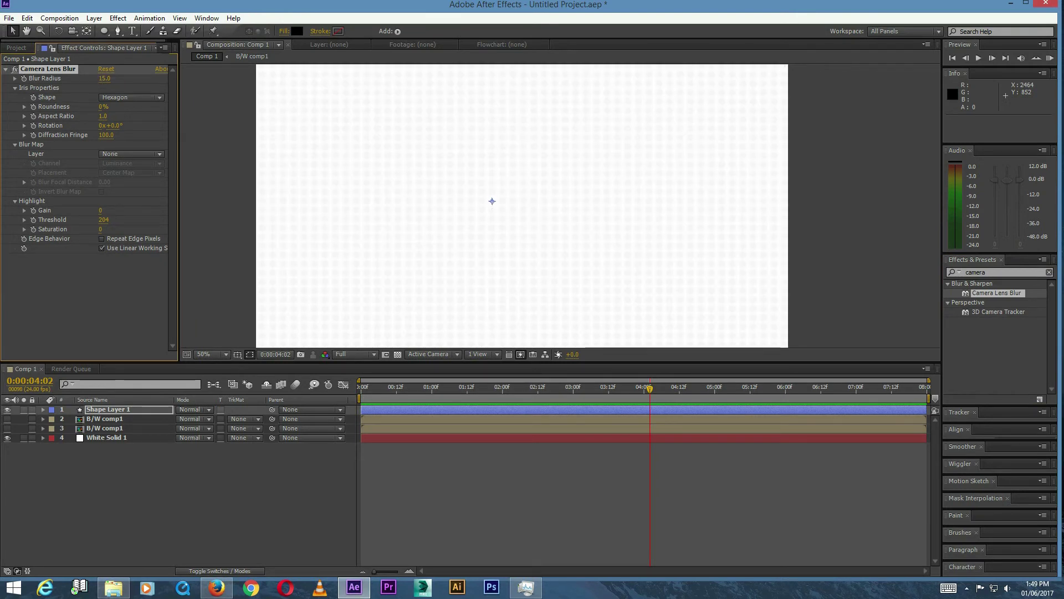
{"action": "left_click", "coordinate": [105, 418]}
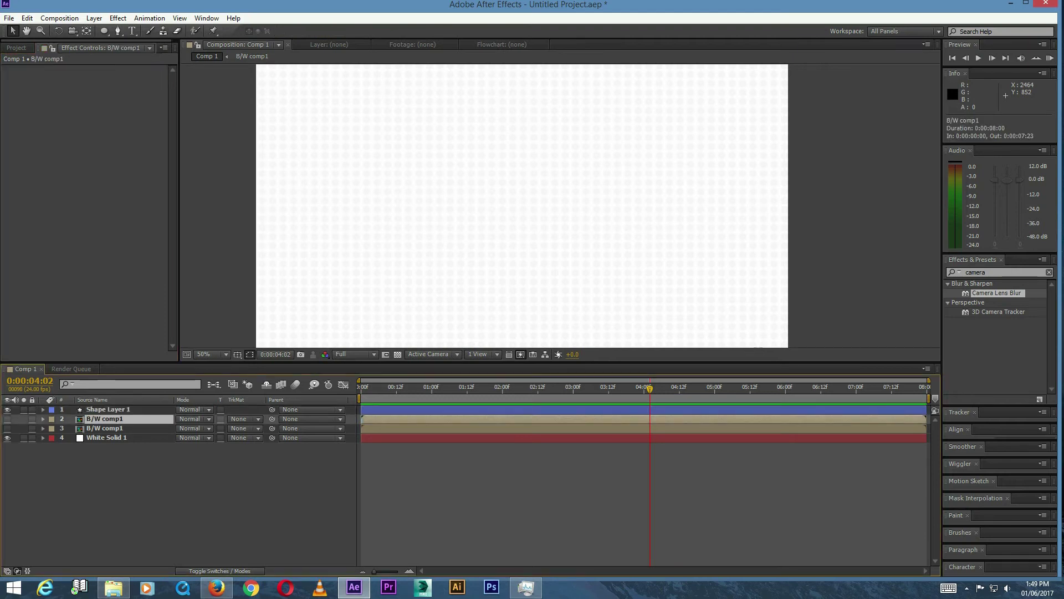
Pre-compose the tinted, inverted B/W comp1 layer as 'B/W comp1 Comp'
{"action": "left_click", "coordinate": [103, 427]}
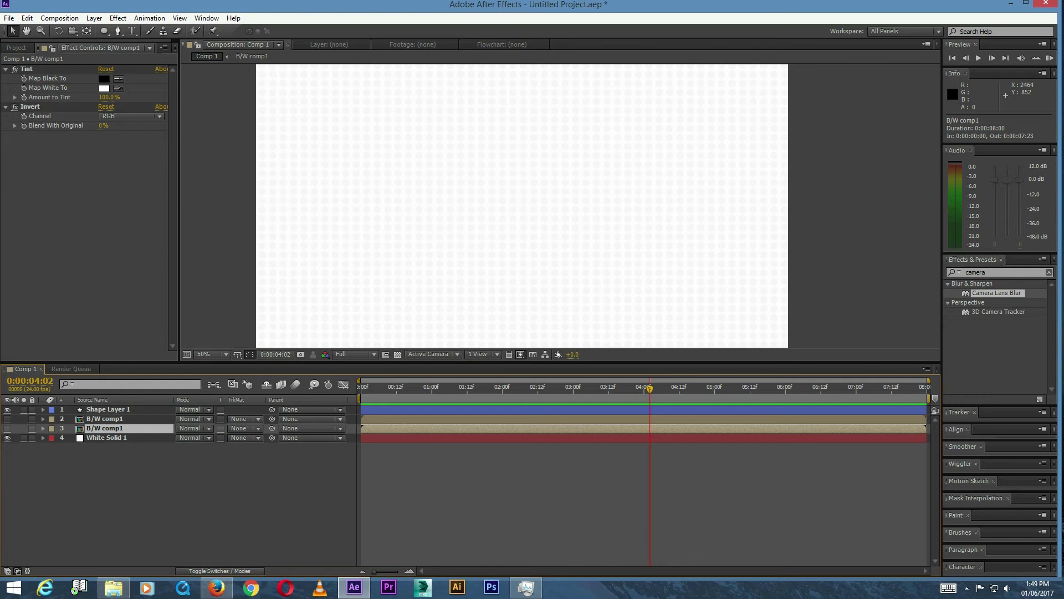
{"action": "key", "text": "ctrl+shift+c"}
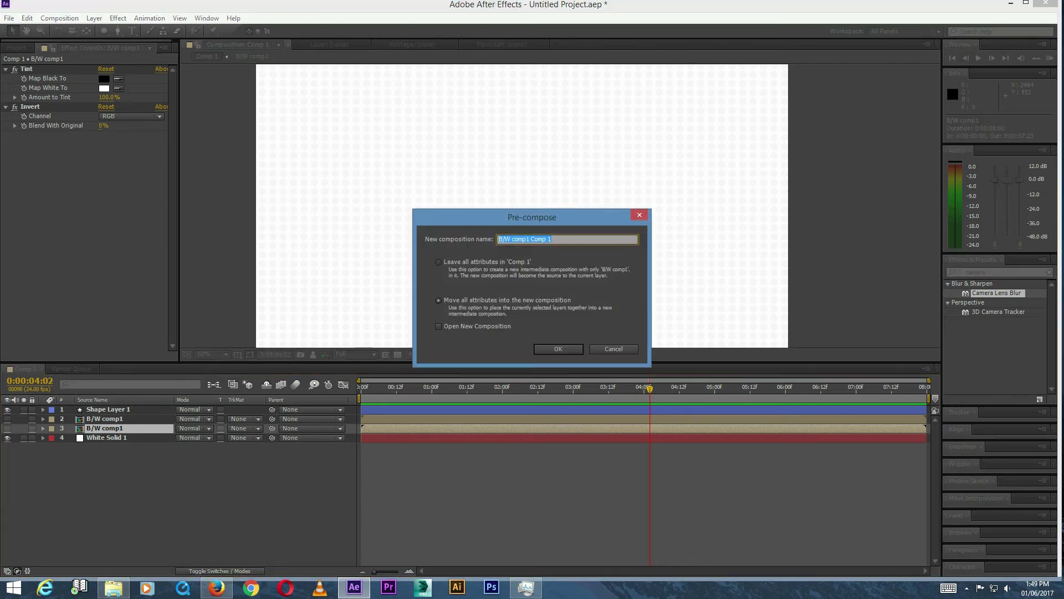
{"action": "key", "text": "End"}
{"action": "key", "text": "BackSpace"}
{"action": "key", "text": "Return"}
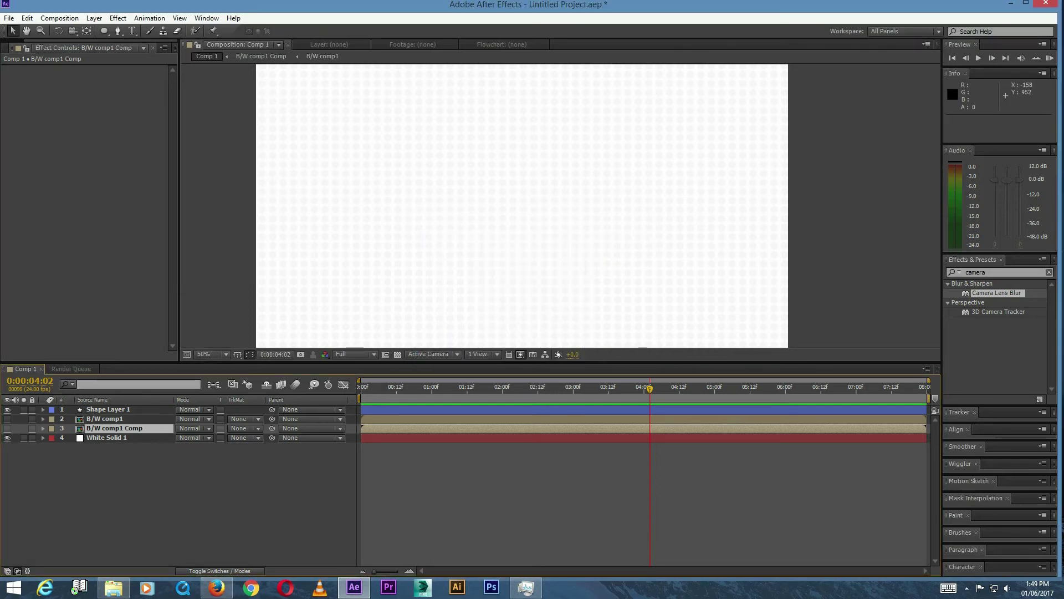
{"action": "left_click", "coordinate": [108, 409]}
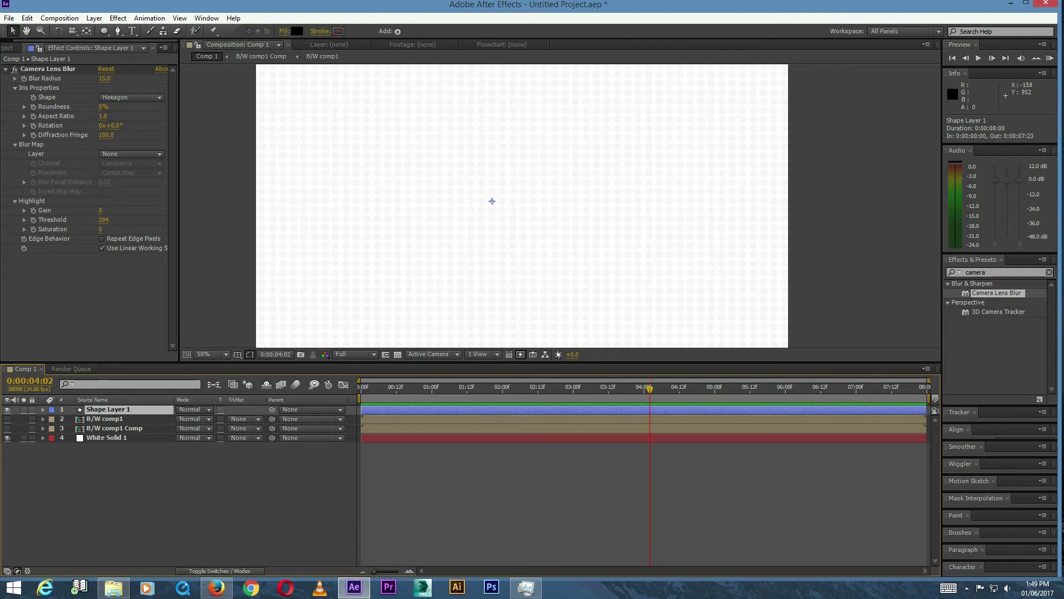
Set Camera Lens Blur's Blur Map Layer to B/W comp1 Comp and hide the portrait layer
{"action": "left_click", "coordinate": [132, 154]}
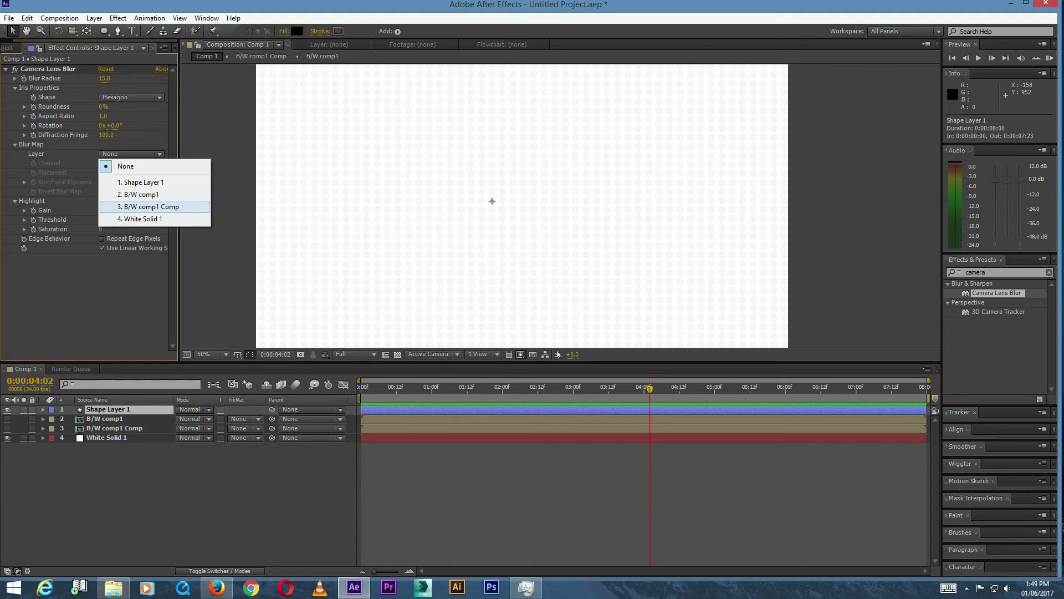
{"action": "left_click", "coordinate": [152, 206]}
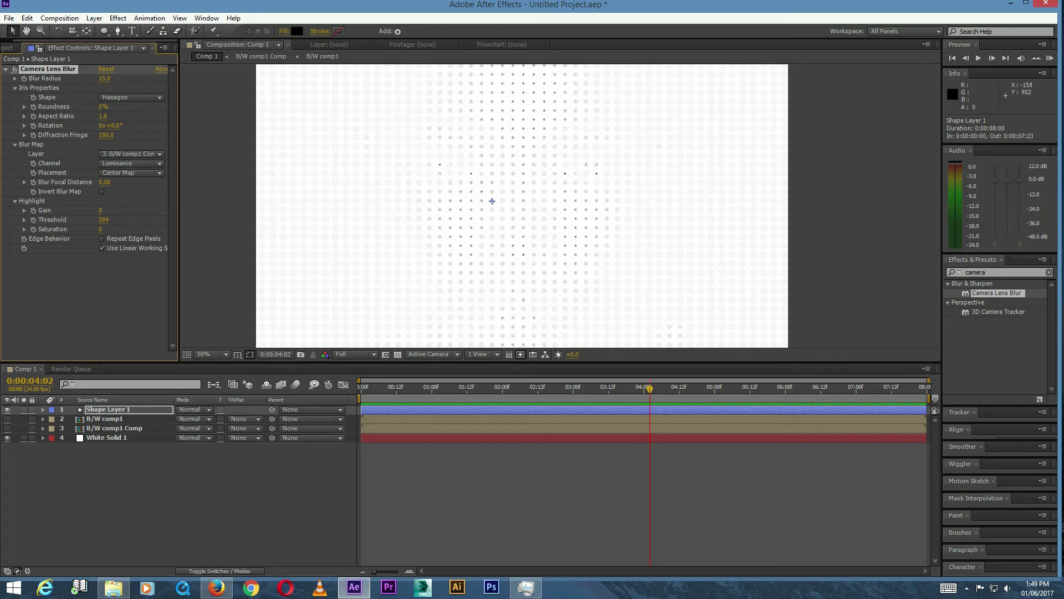
{"action": "key", "text": "F2"}
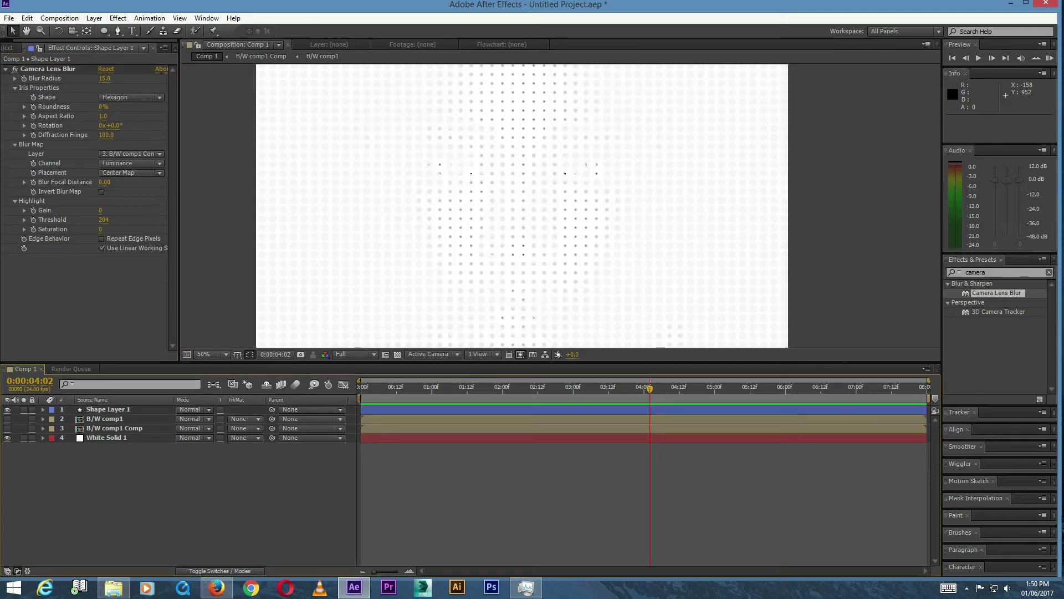
{"action": "left_click", "coordinate": [7, 418]}
Create Adjustment Layer 1 with Levels and lower its gamma to 0.17
{"action": "right_click", "coordinate": [100, 466]}
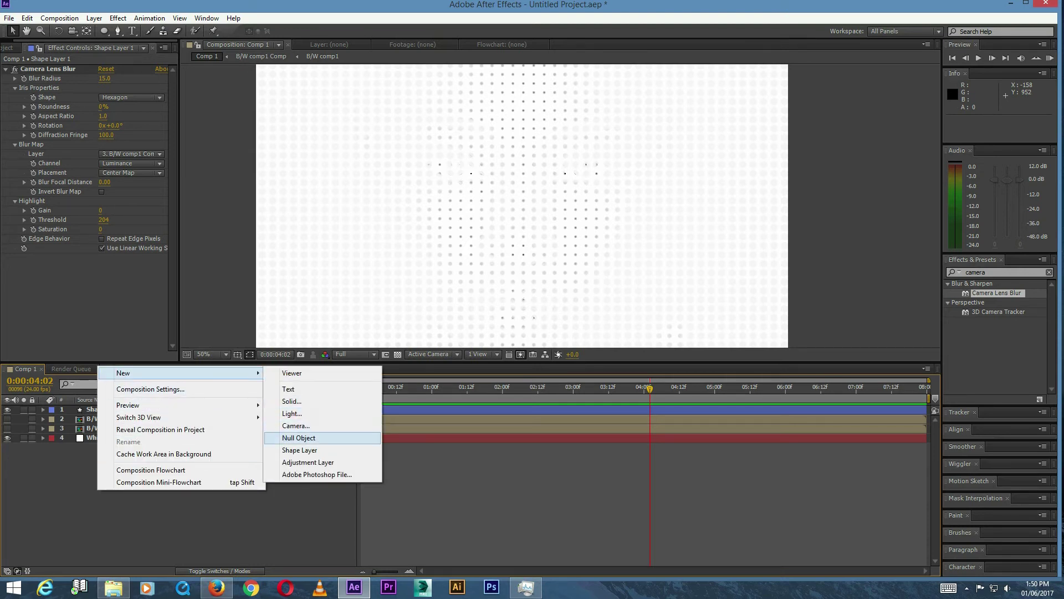
{"action": "left_click", "coordinate": [308, 462]}
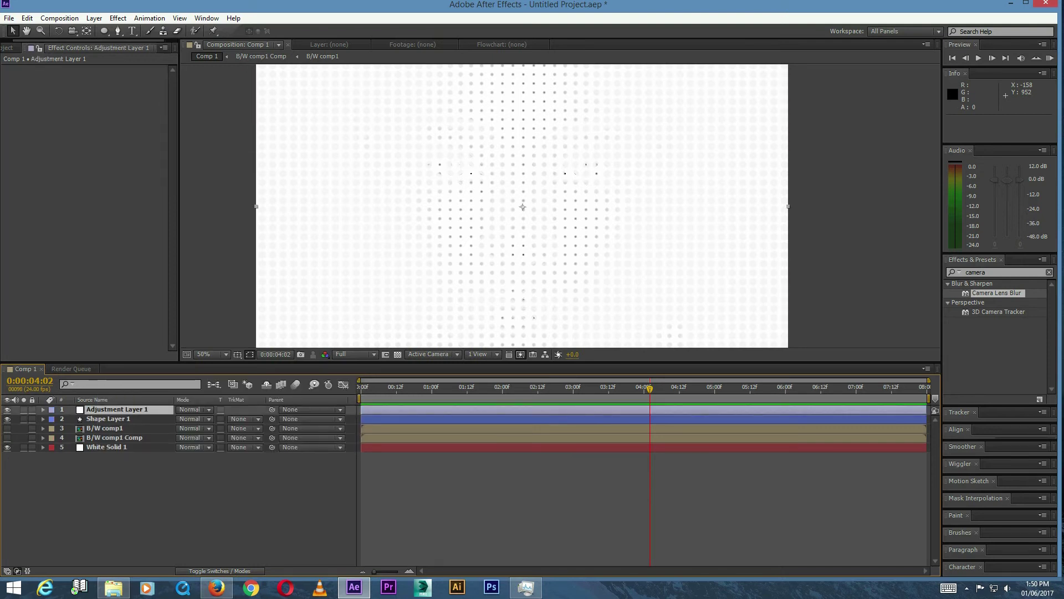
{"action": "double_click", "coordinate": [978, 272]}
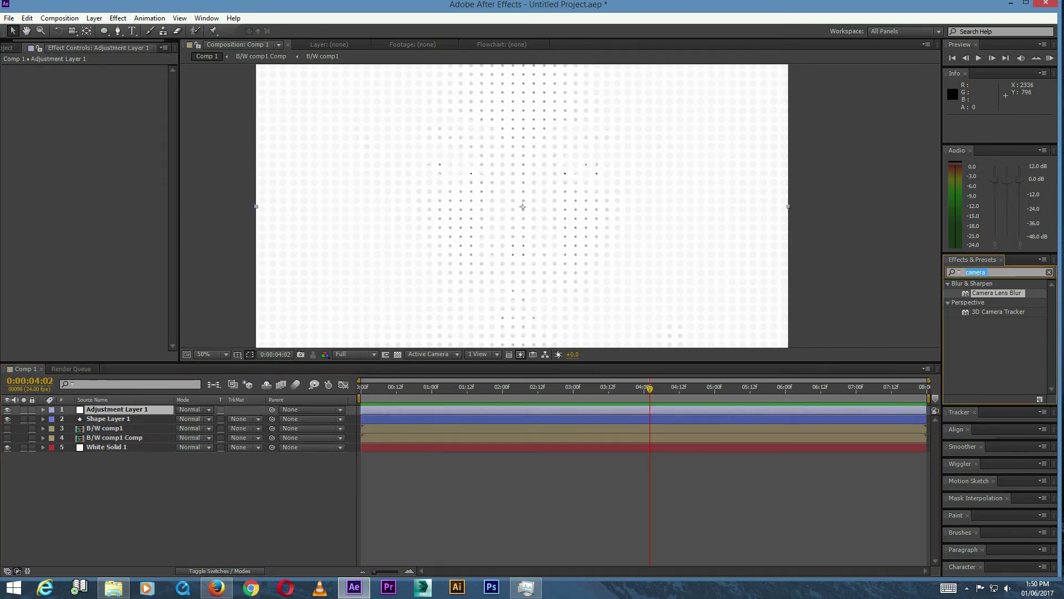
{"action": "type", "text": "level"}
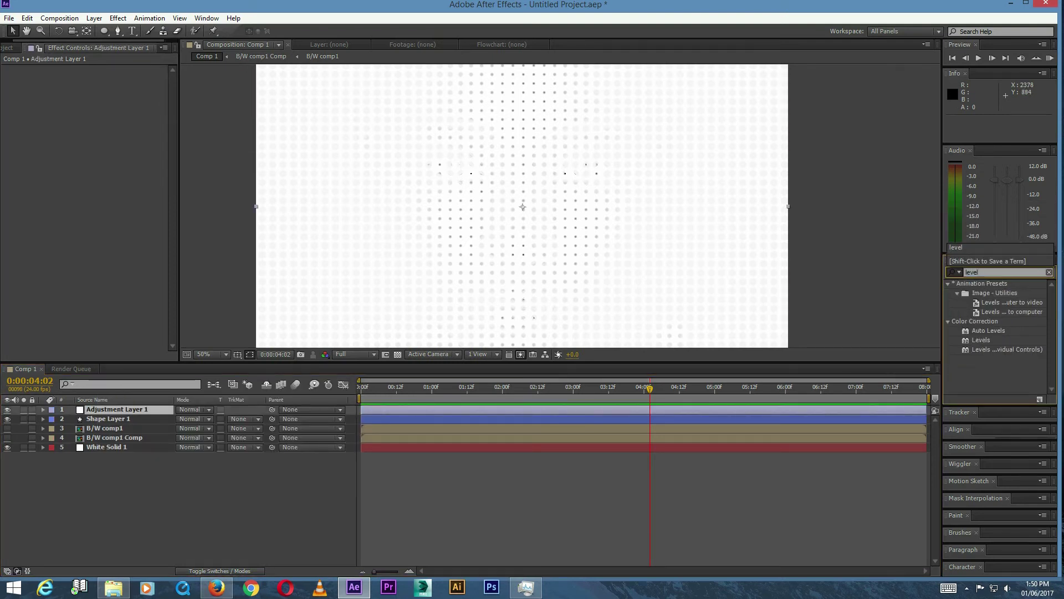
{"action": "left_click_drag", "start_coordinate": [982, 340], "coordinate": [100, 407]}
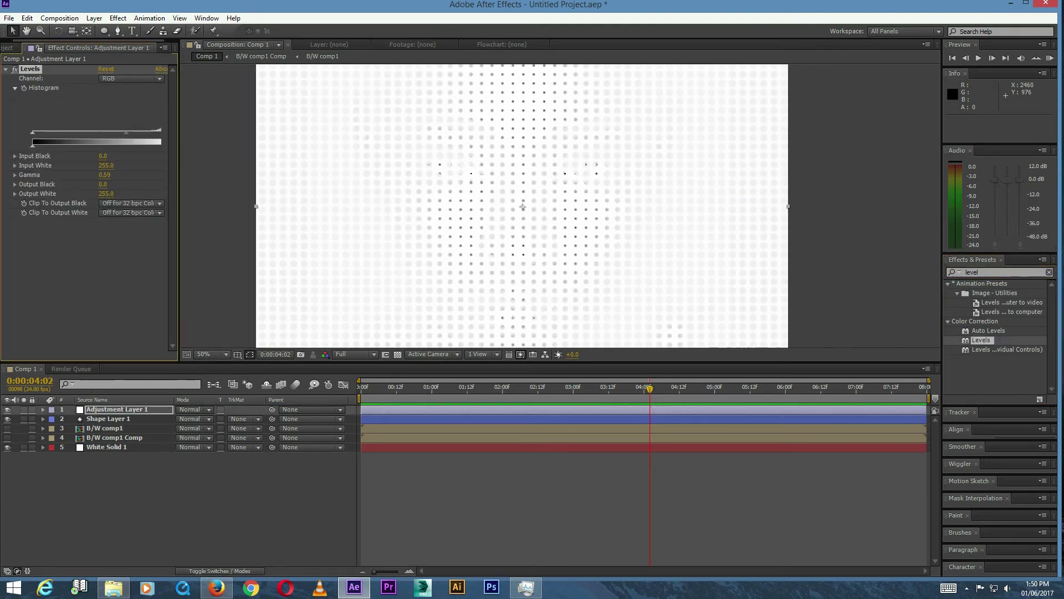
{"action": "left_click_drag", "start_coordinate": [100, 131], "coordinate": [92, 132]}
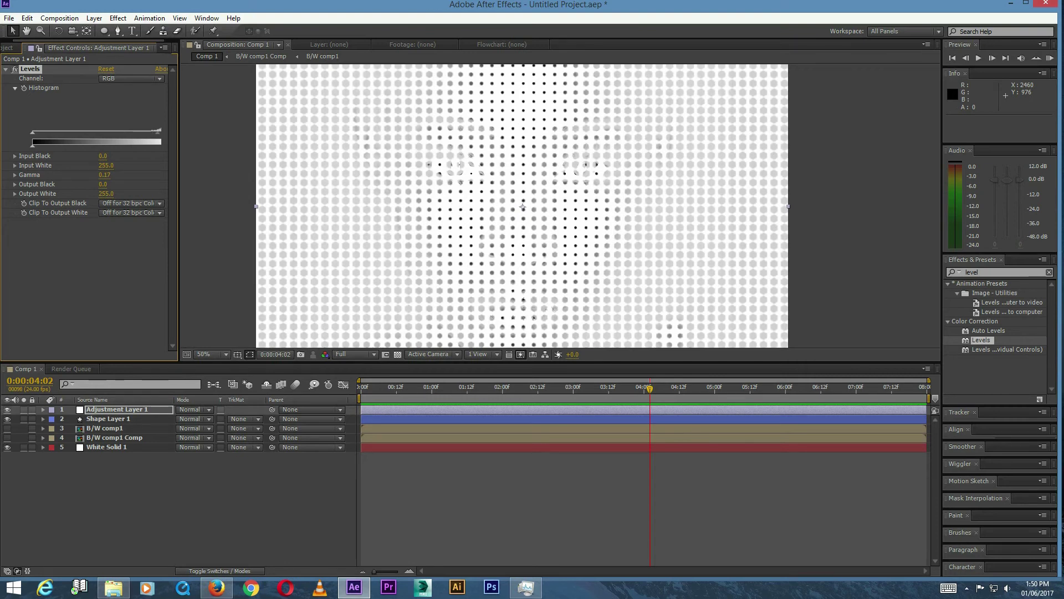
Revisit Shape Layer 1's blur radius, leaving it at 15
{"action": "left_click", "coordinate": [108, 419]}
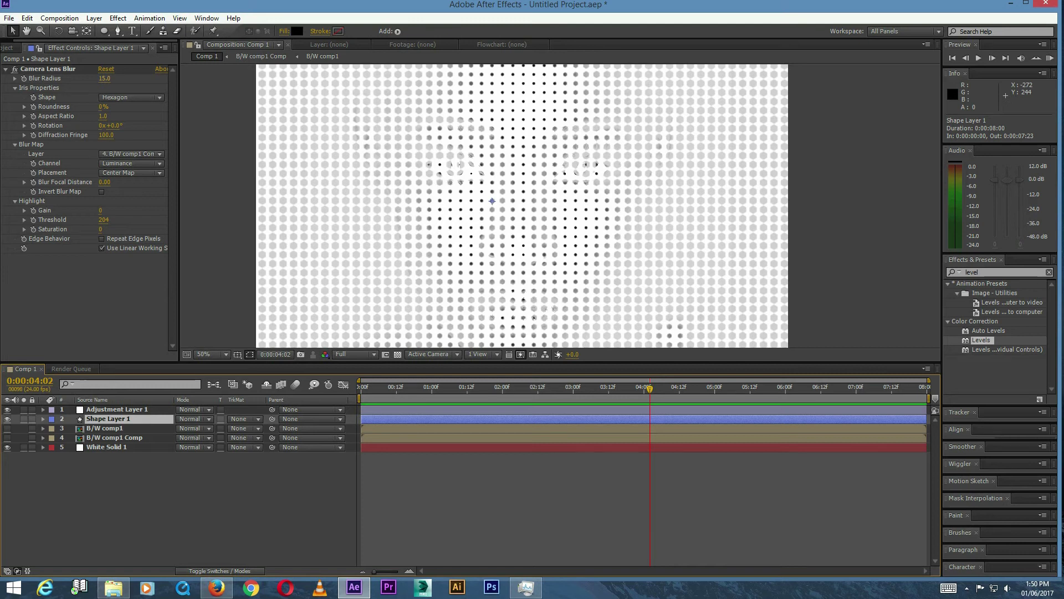
{"action": "left_click_drag", "start_coordinate": [103, 78], "coordinate": [112, 79]}
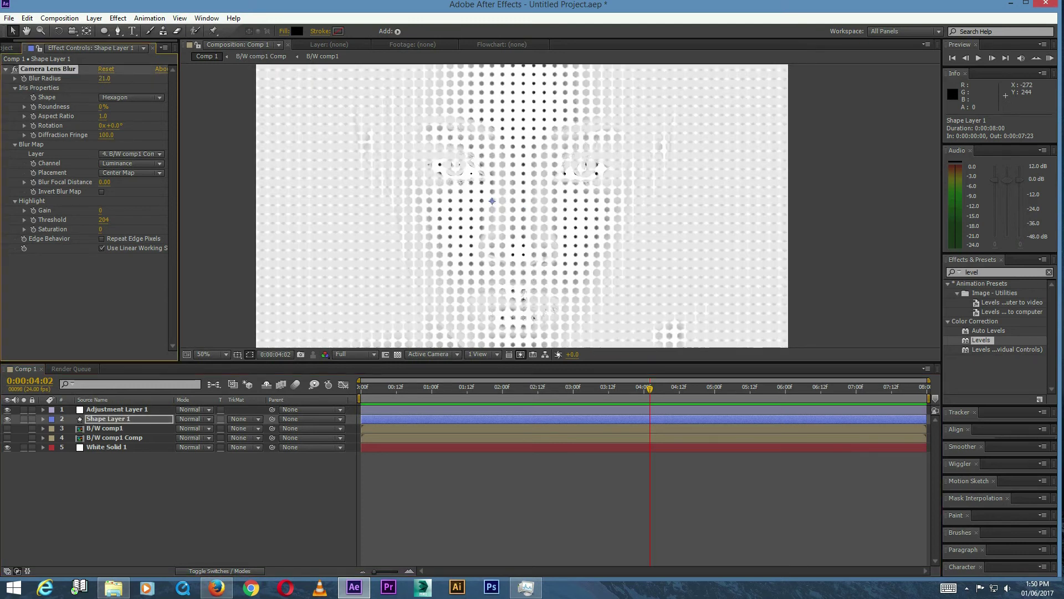
{"action": "left_click", "coordinate": [106, 78]}
{"action": "type", "text": "15"}
{"action": "key", "text": "Return"}
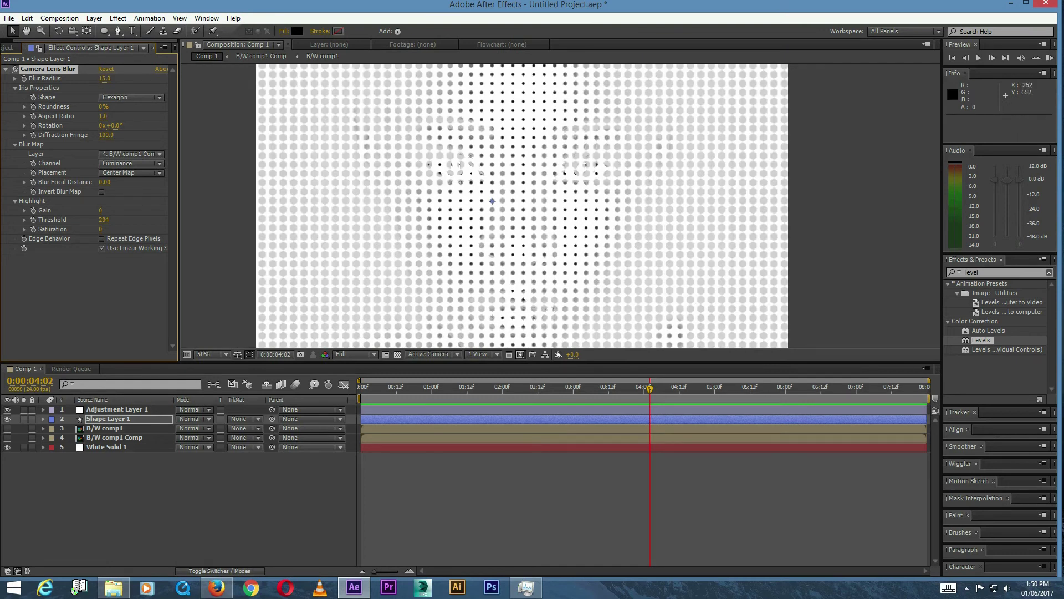
Review Shape Layer 1's repeater properties, then display Adjustment Layer 1's Levels settings
{"action": "left_click", "coordinate": [125, 418]}
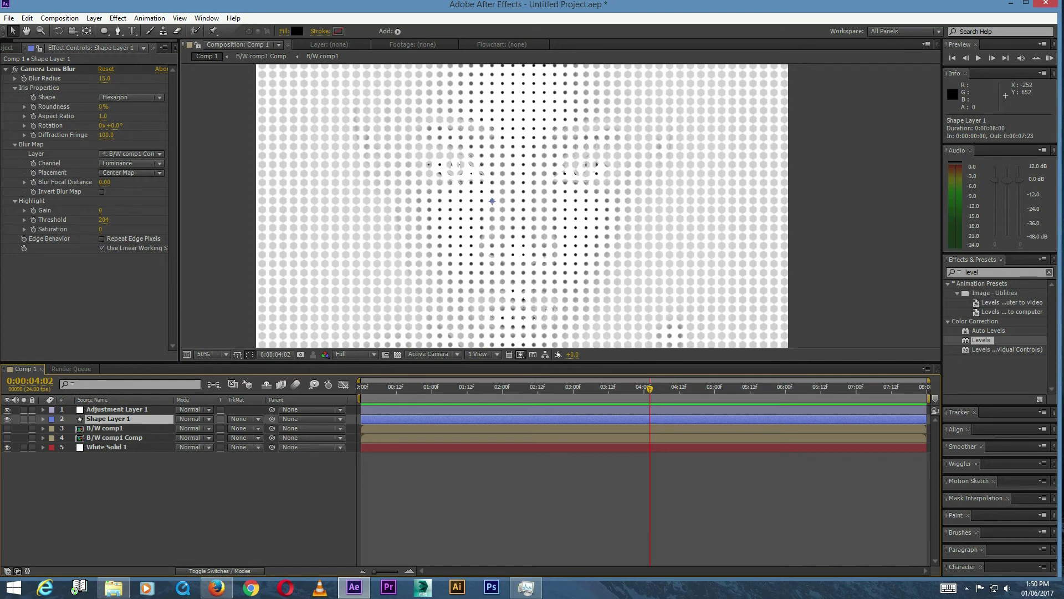
{"action": "key", "text": "u"}
{"action": "key", "text": "u"}
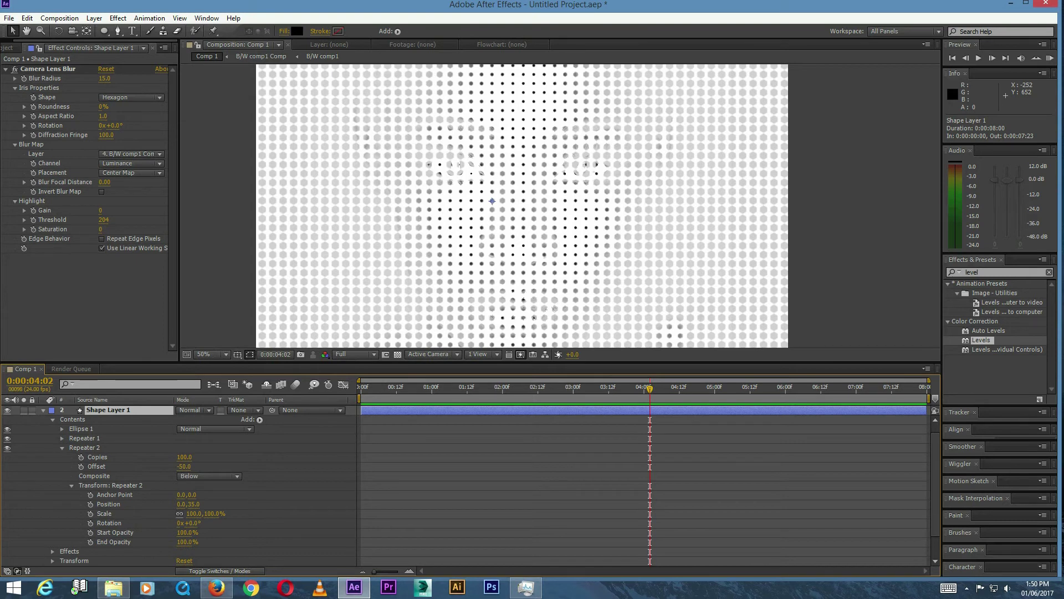
{"action": "key", "text": "ctrl+alt+y"}
{"action": "key", "text": "ctrl+alt+shift+e"}
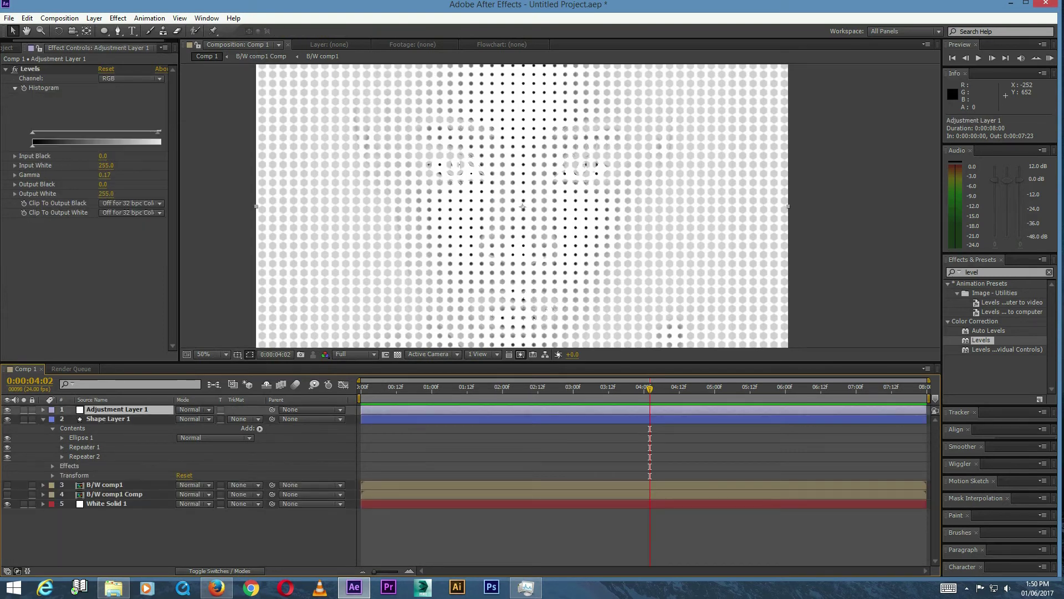
Raise Levels input black to 224 and expand Shape Layer 1's Repeater 1
{"action": "left_click_drag", "start_coordinate": [34, 134], "coordinate": [157, 133]}
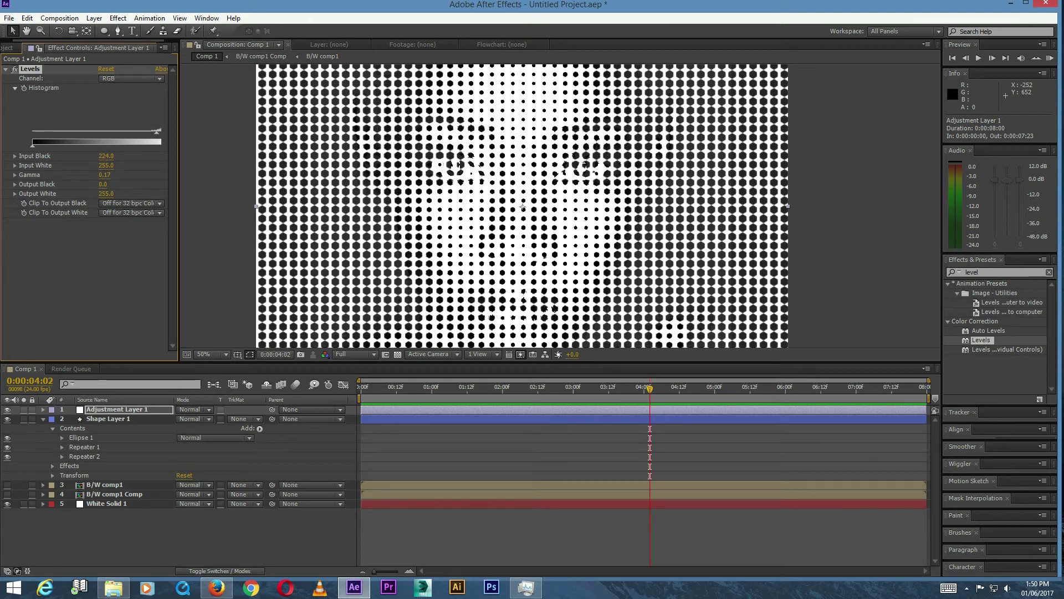
{"action": "left_click", "coordinate": [62, 447]}
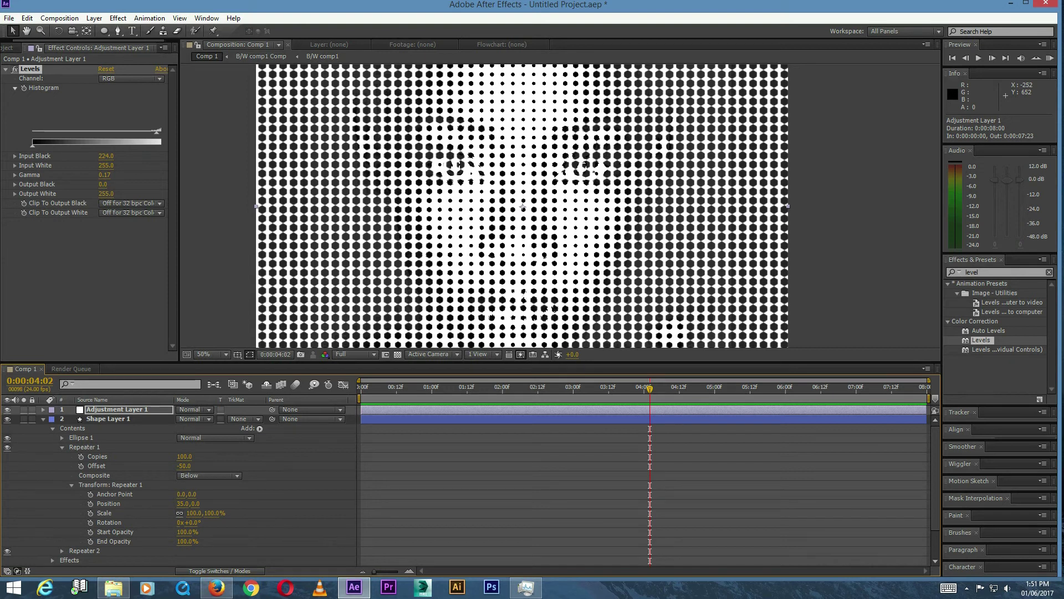
Try Repeater 1 Position X spacing at 20 and 15, settling back on 20
{"action": "left_click", "coordinate": [184, 503]}
{"action": "type", "text": "20"}
{"action": "key", "text": "Return"}
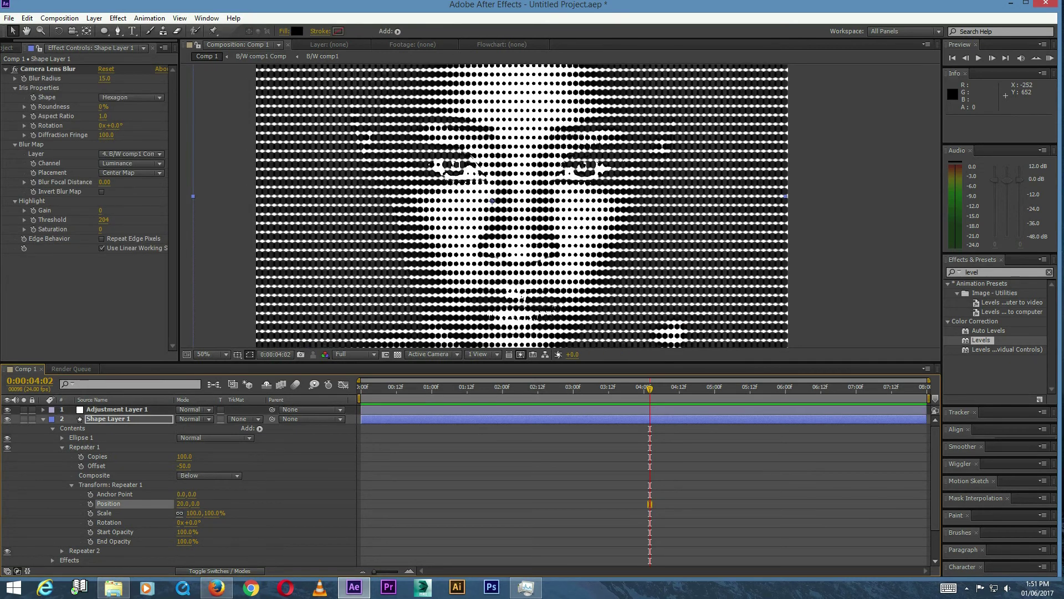
{"action": "left_click", "coordinate": [184, 503]}
{"action": "type", "text": "15"}
{"action": "key", "text": "Return"}
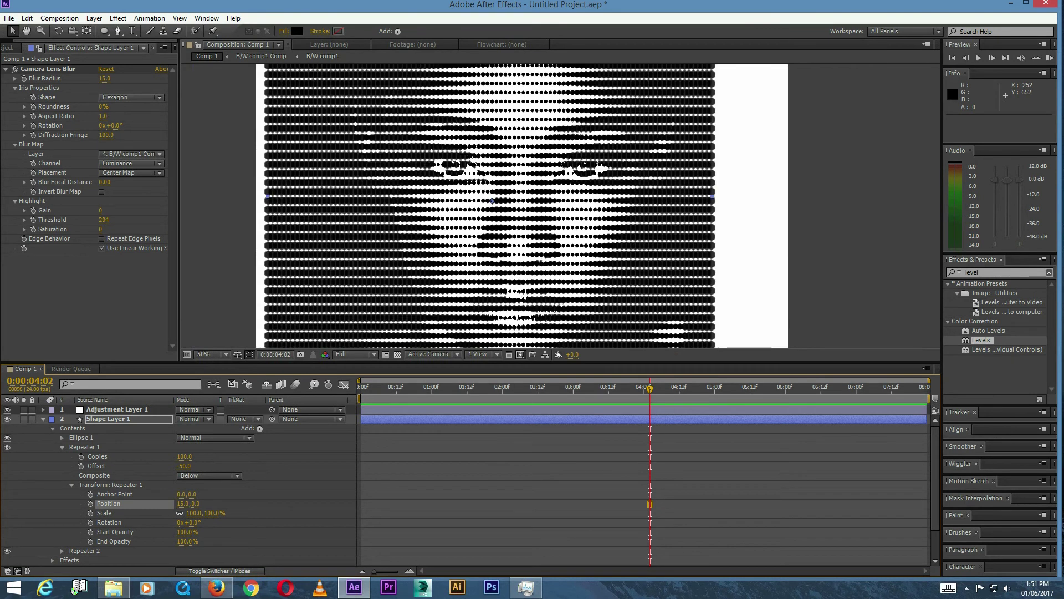
{"action": "left_click", "coordinate": [184, 503]}
{"action": "type", "text": "20"}
{"action": "key", "text": "Return"}
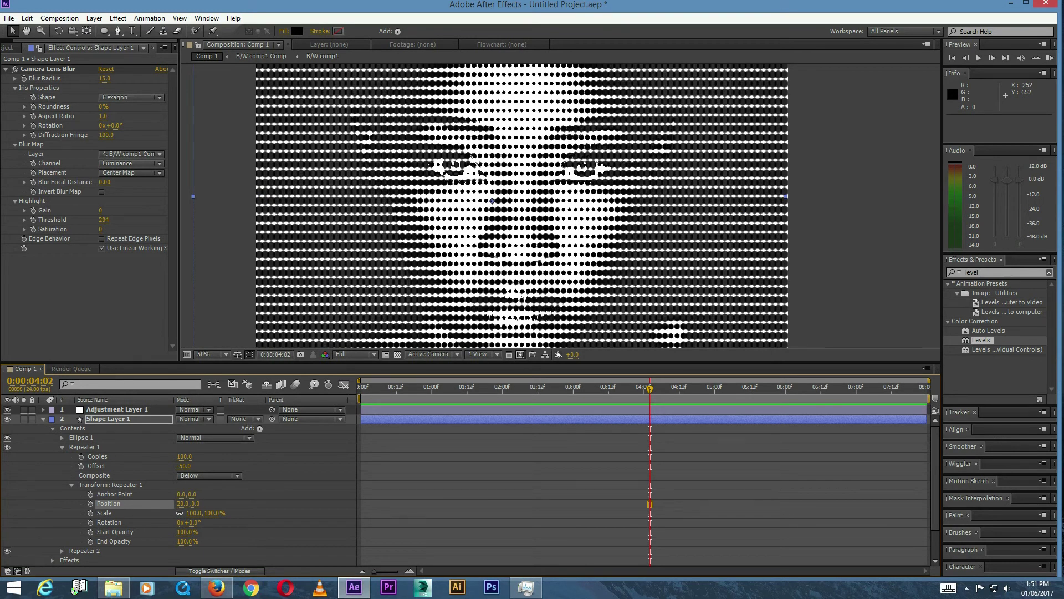
{"action": "left_click", "coordinate": [62, 437]}
Try an Ellipse 1 size of 6,7, then settle on 5 by 5
{"action": "left_click", "coordinate": [184, 457]}
{"action": "type", "text": "5"}
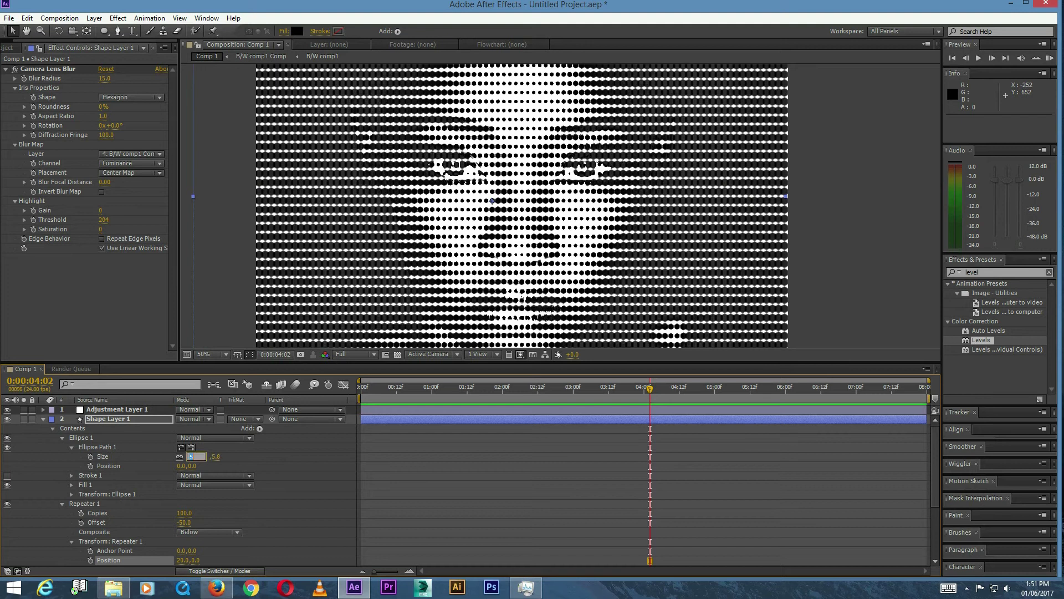
{"action": "key", "text": "Return"}
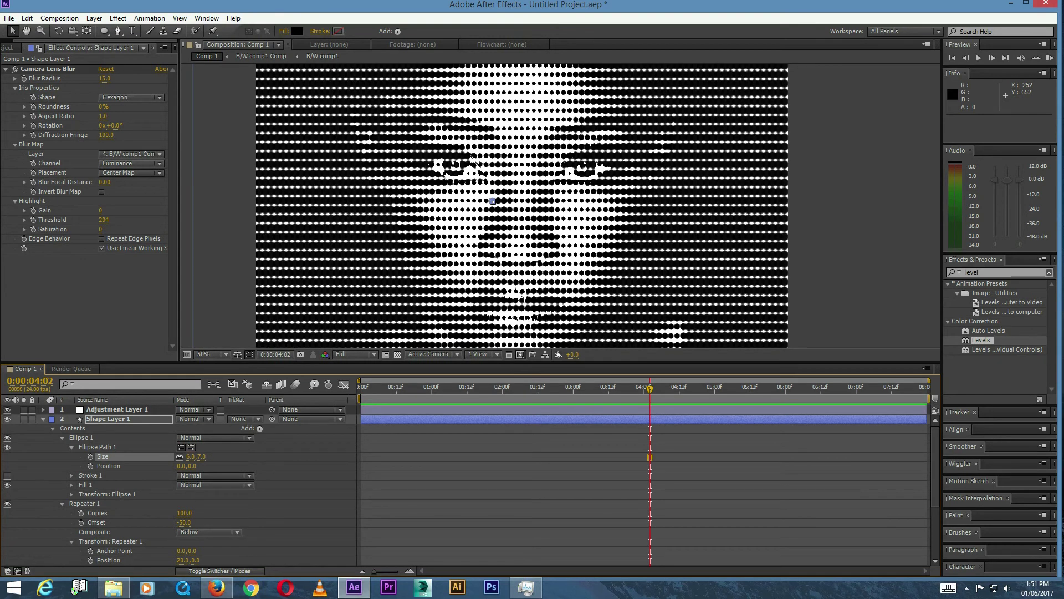
{"action": "left_click", "coordinate": [197, 456]}
{"action": "key", "text": "Return"}
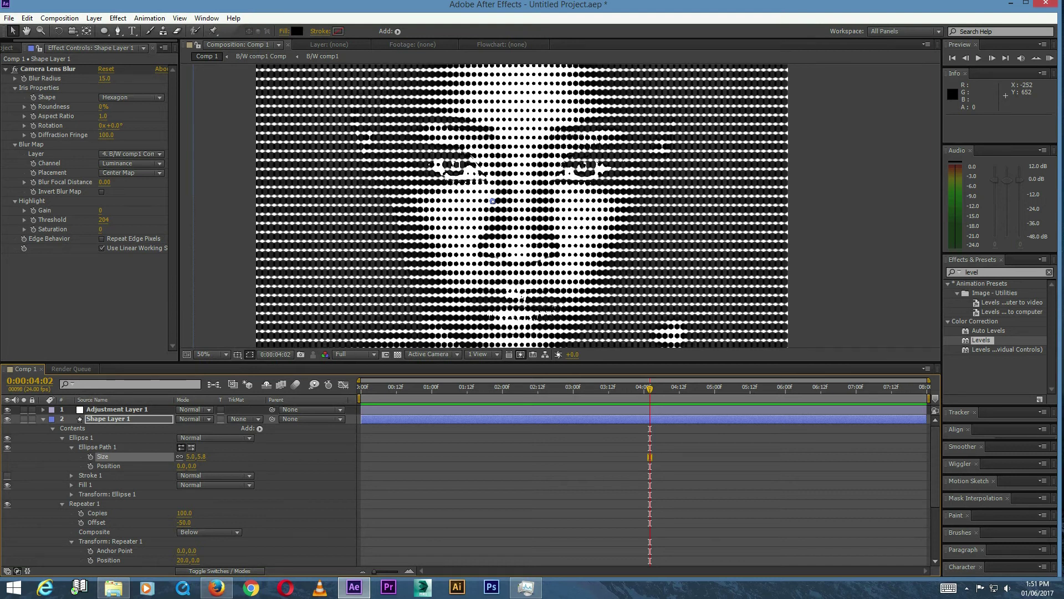
Scrub the repeater spacing into stripes, then type 20 back in
{"action": "left_click_drag", "start_coordinate": [185, 560], "coordinate": [178, 560]}
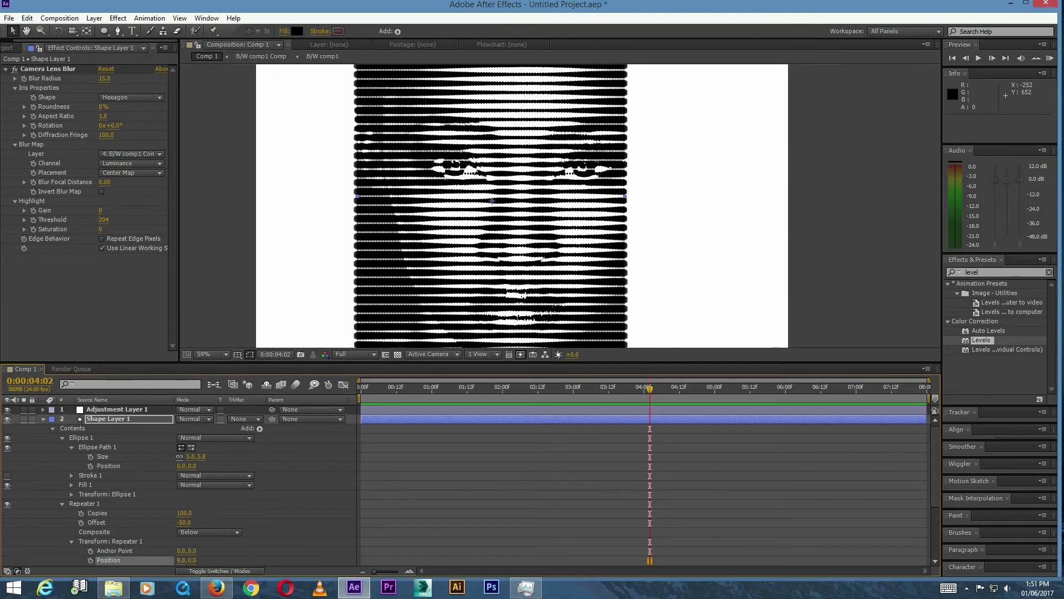
{"action": "left_click_drag", "start_coordinate": [185, 560], "coordinate": [190, 560]}
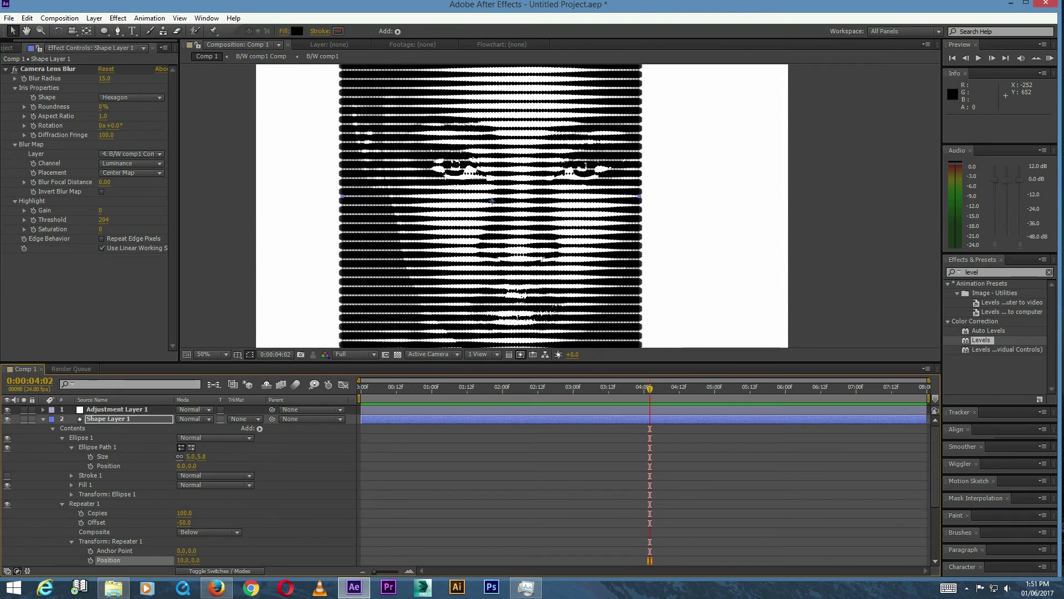
{"action": "left_click", "coordinate": [185, 559]}
{"action": "type", "text": "2"}
{"action": "key", "text": "Return"}
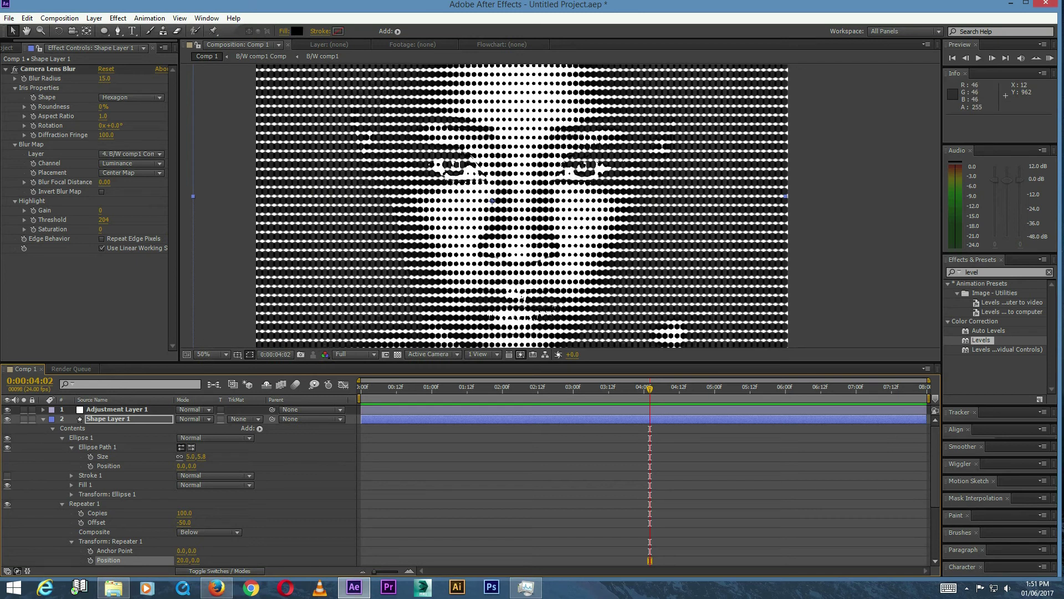
Collapse the shape layer's properties and move the playhead back to 0
{"action": "key", "text": "u"}
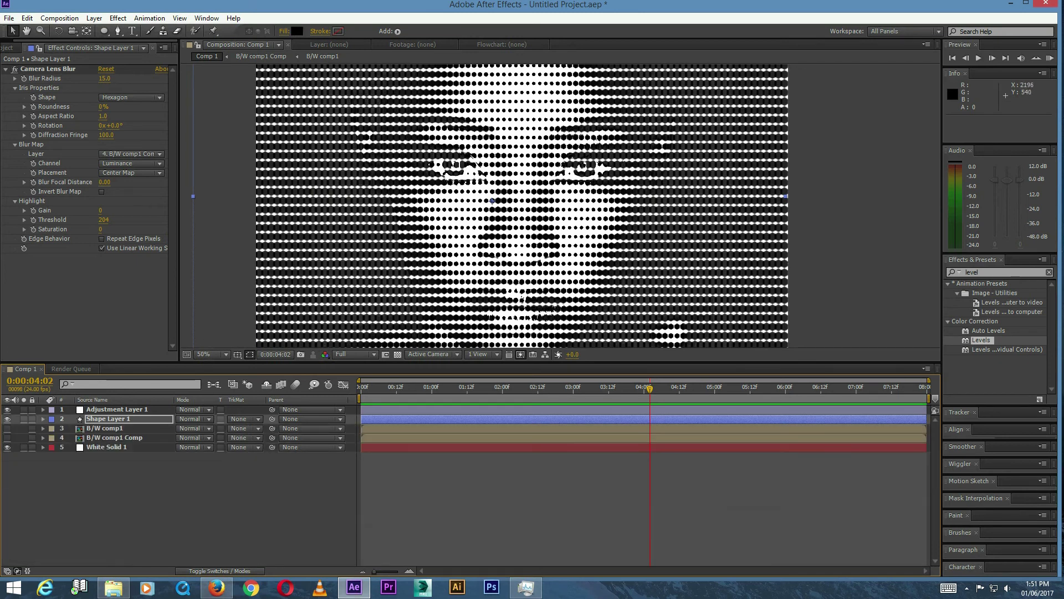
{"action": "left_click_drag", "start_coordinate": [515, 207], "coordinate": [568, 199]}
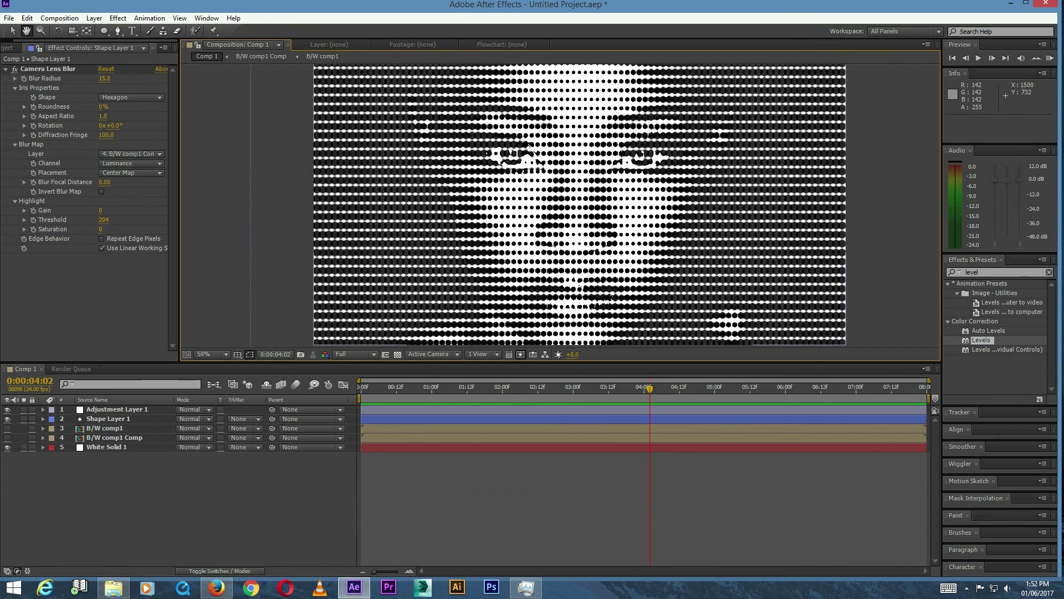
{"action": "left_click_drag", "start_coordinate": [647, 387], "coordinate": [363, 387]}
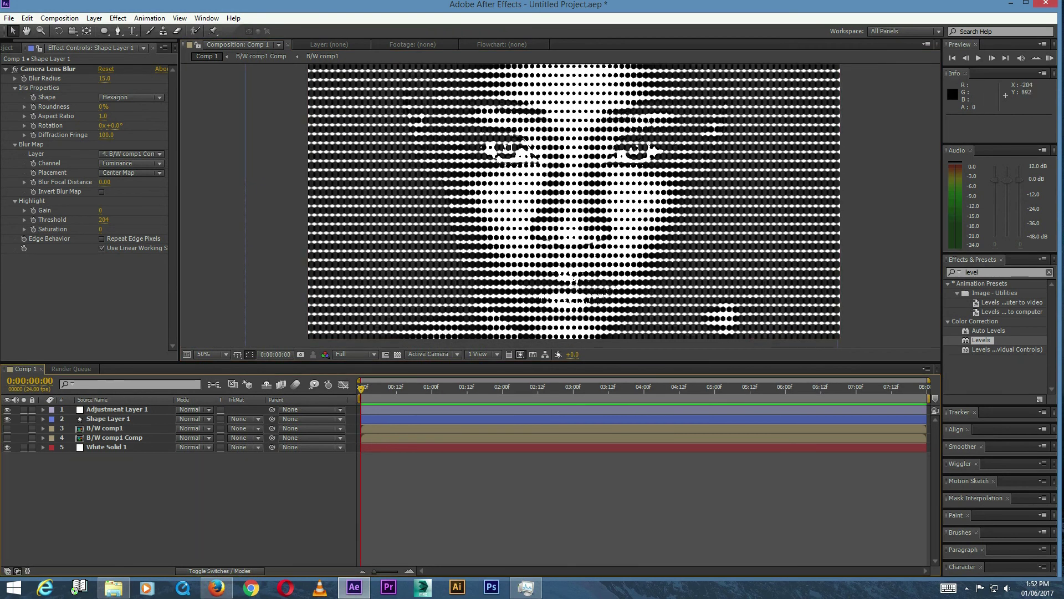
Open the B/W comp1 precomp and reveal the portrait image's Scale property
{"action": "left_click", "coordinate": [104, 429]}
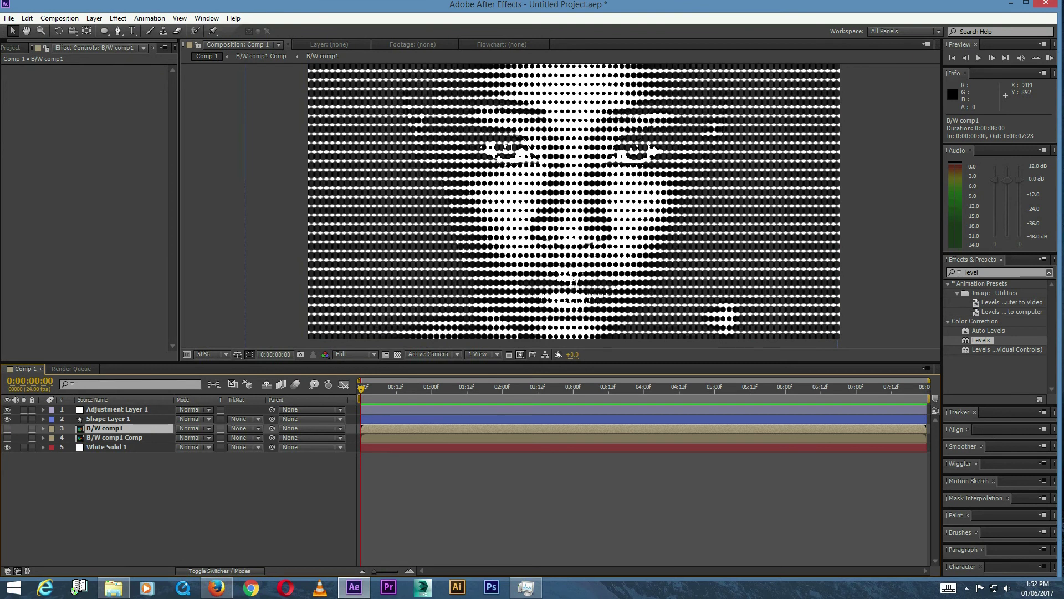
{"action": "double_click", "coordinate": [104, 429]}
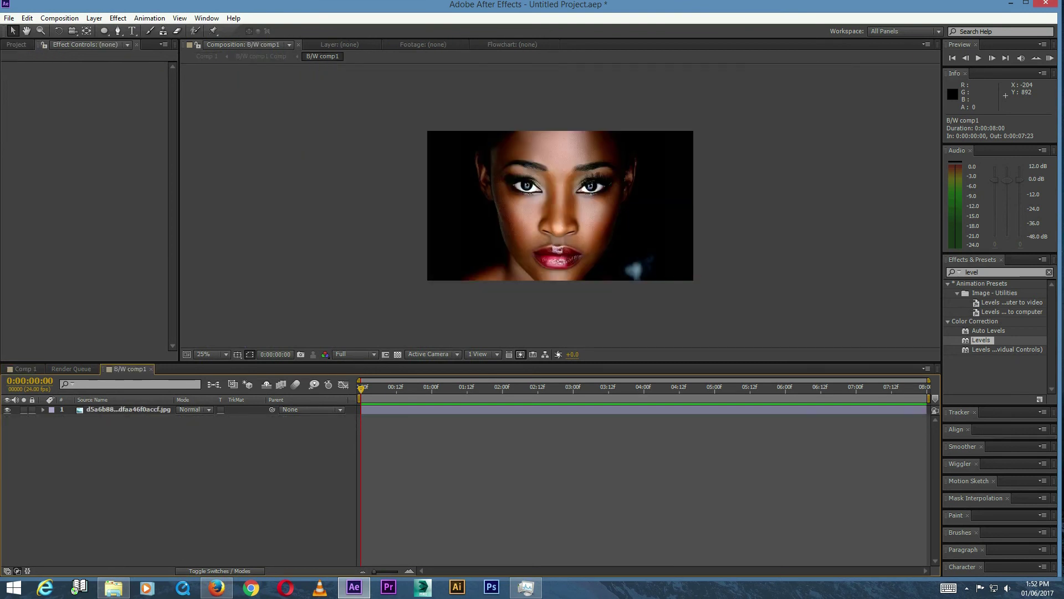
{"action": "left_click", "coordinate": [363, 409]}
{"action": "key", "text": "s"}
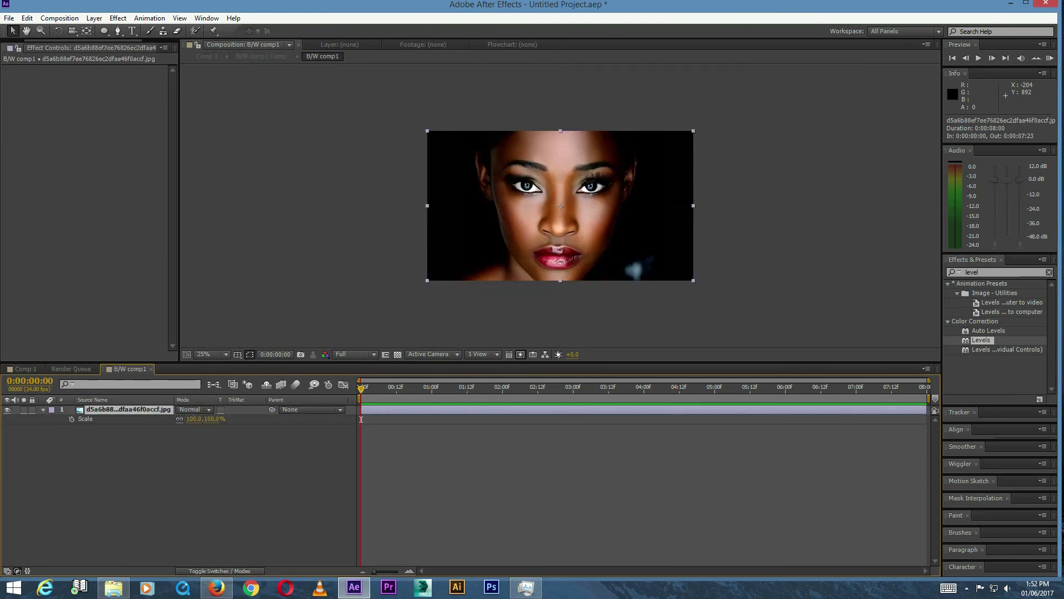
Keyframe the portrait's scale from 151% to 100% over 4 seconds, preview, and return to Comp 1
{"action": "left_click", "coordinate": [72, 418]}
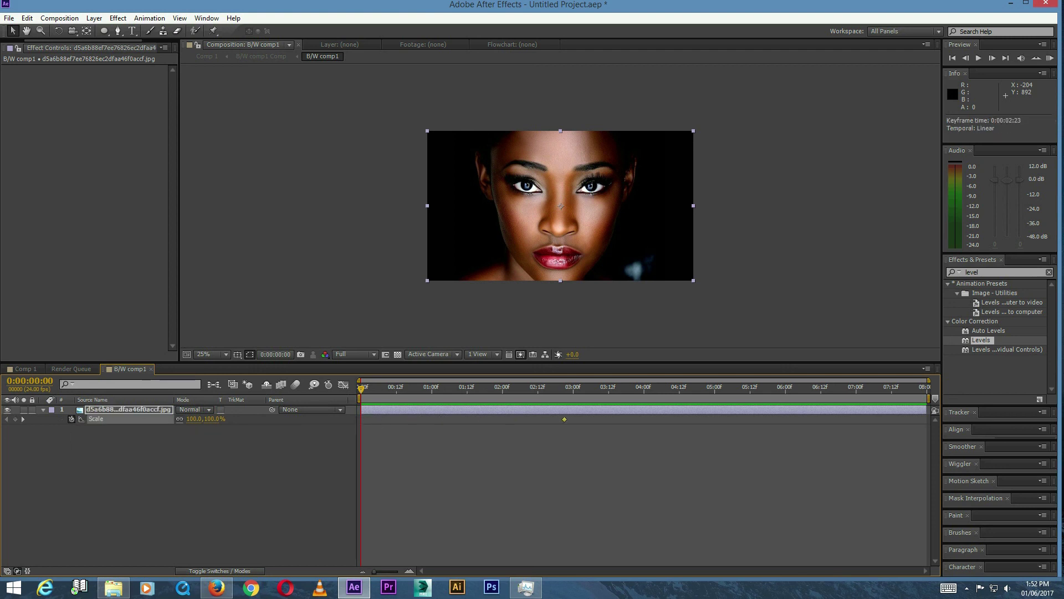
{"action": "left_click_drag", "start_coordinate": [635, 418], "coordinate": [644, 418]}
{"action": "left_click_drag", "start_coordinate": [200, 419], "coordinate": [217, 418]}
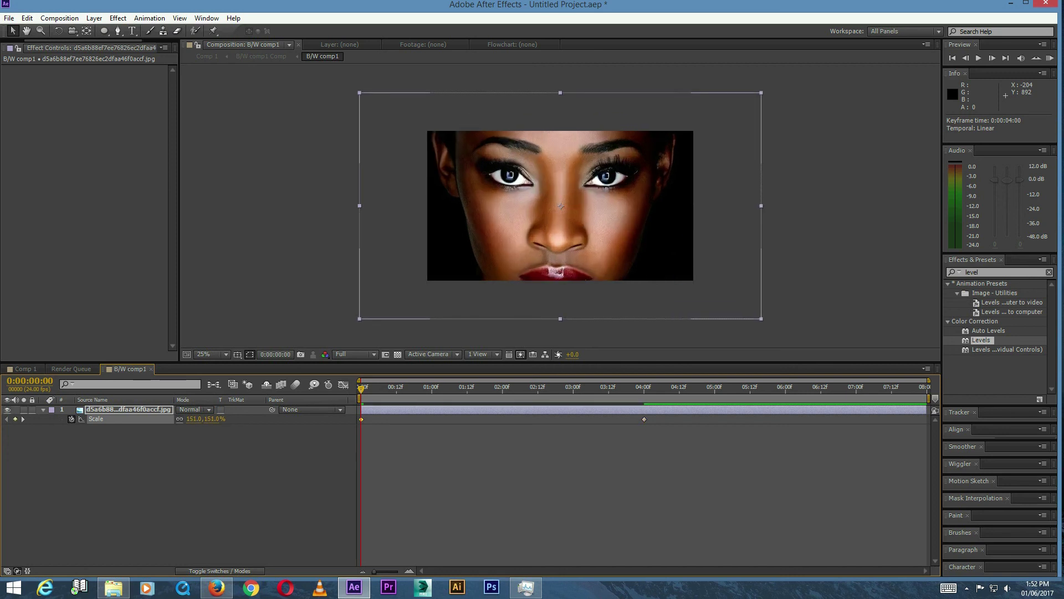
{"action": "key", "text": "space"}
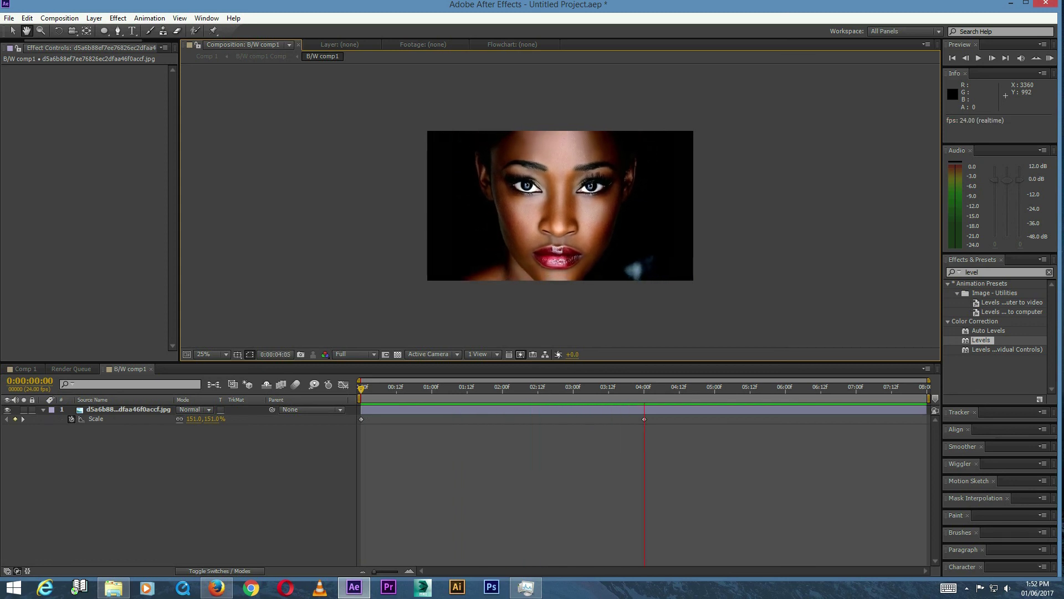
{"action": "left_click", "coordinate": [25, 368]}
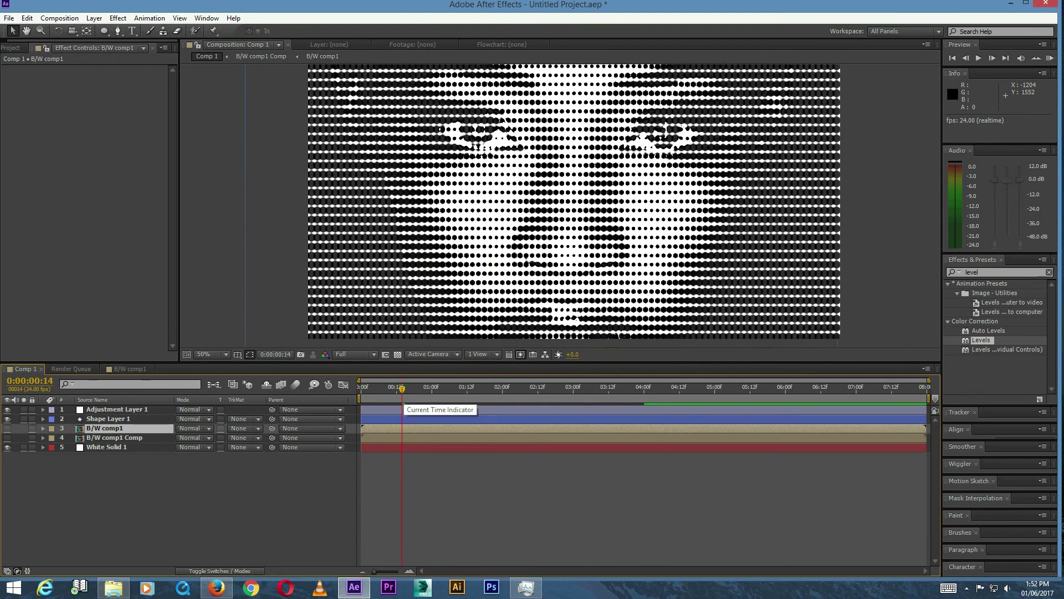
{"action": "key", "text": "Home"}
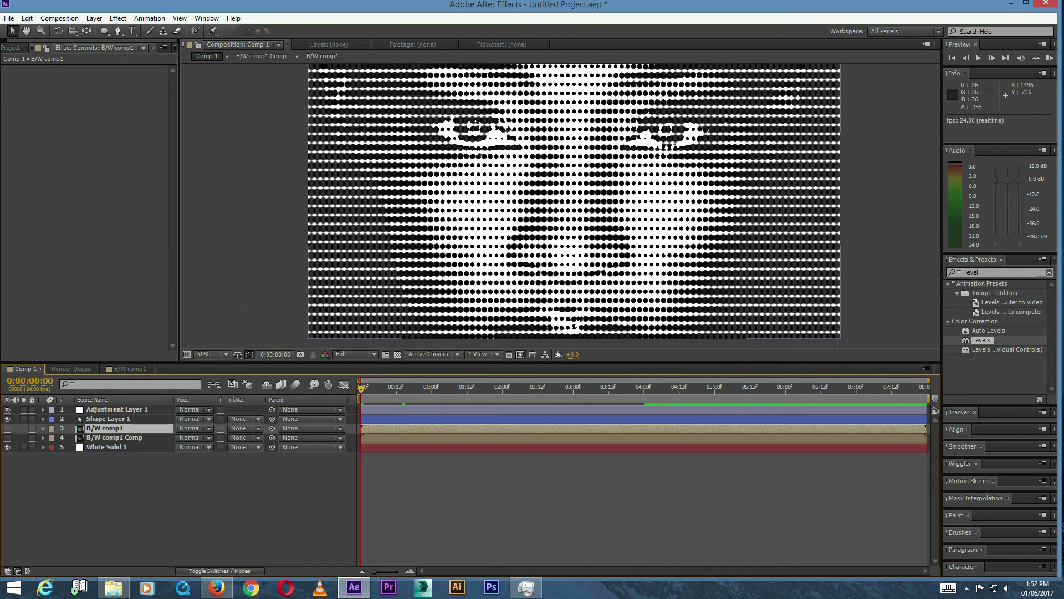